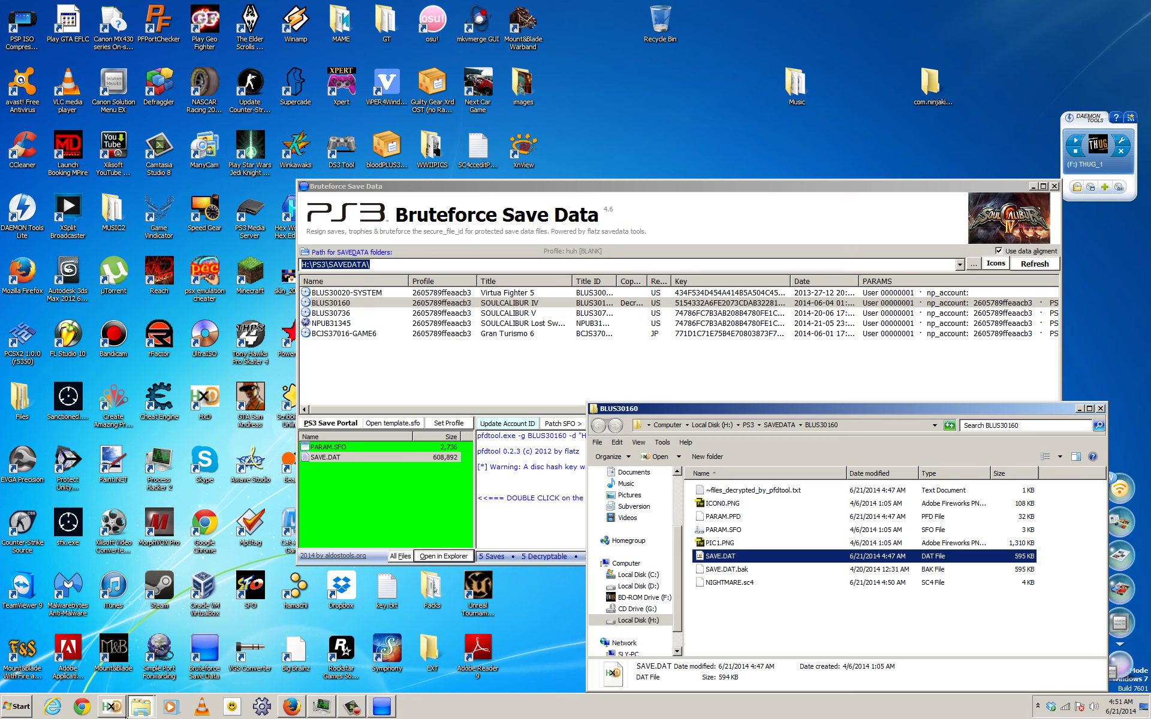
Launch SC4CCedit.exe from the SC4ccedit_v102-1 folder and accept its license authentication screen.
click(140, 707)
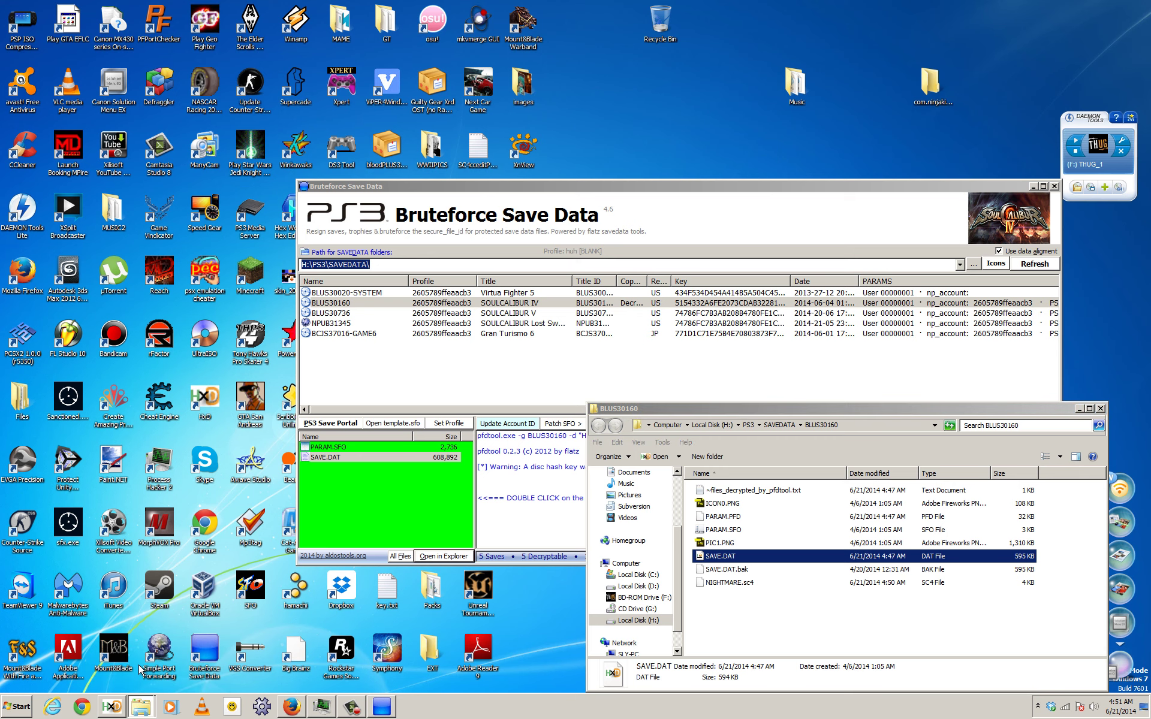
drag(696, 8, 502, 159)
double_click(546, 240)
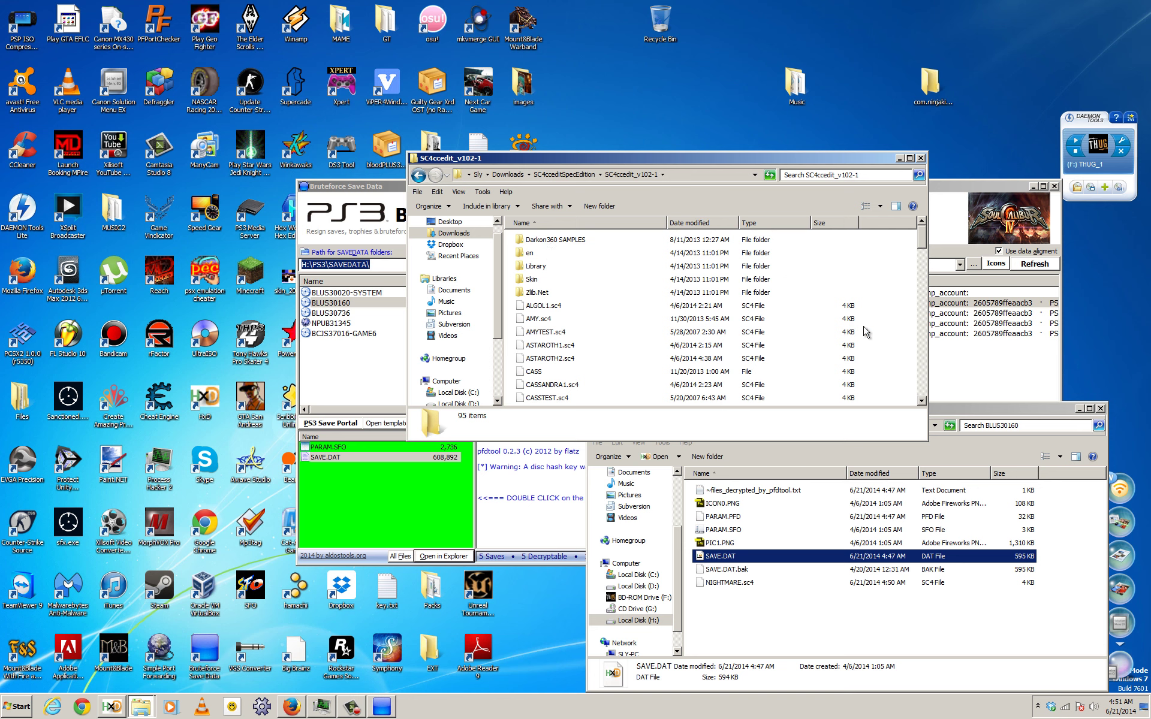
scroll(865, 332, down, 10)
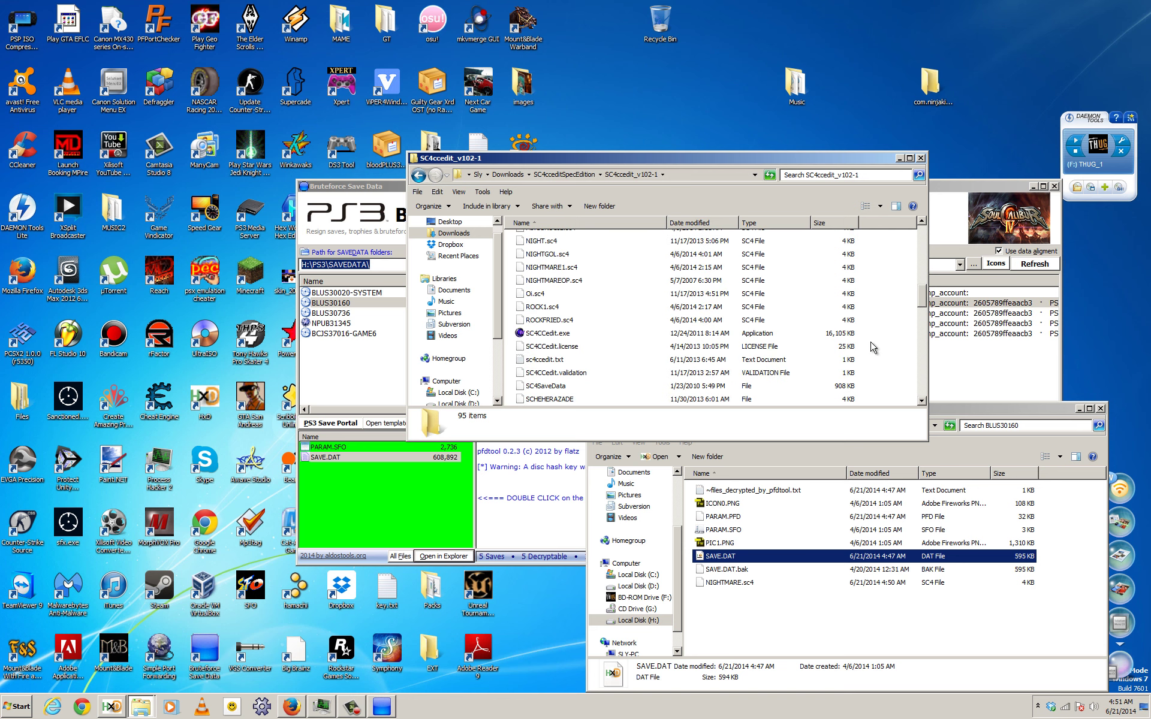
scroll(871, 348, down, 1)
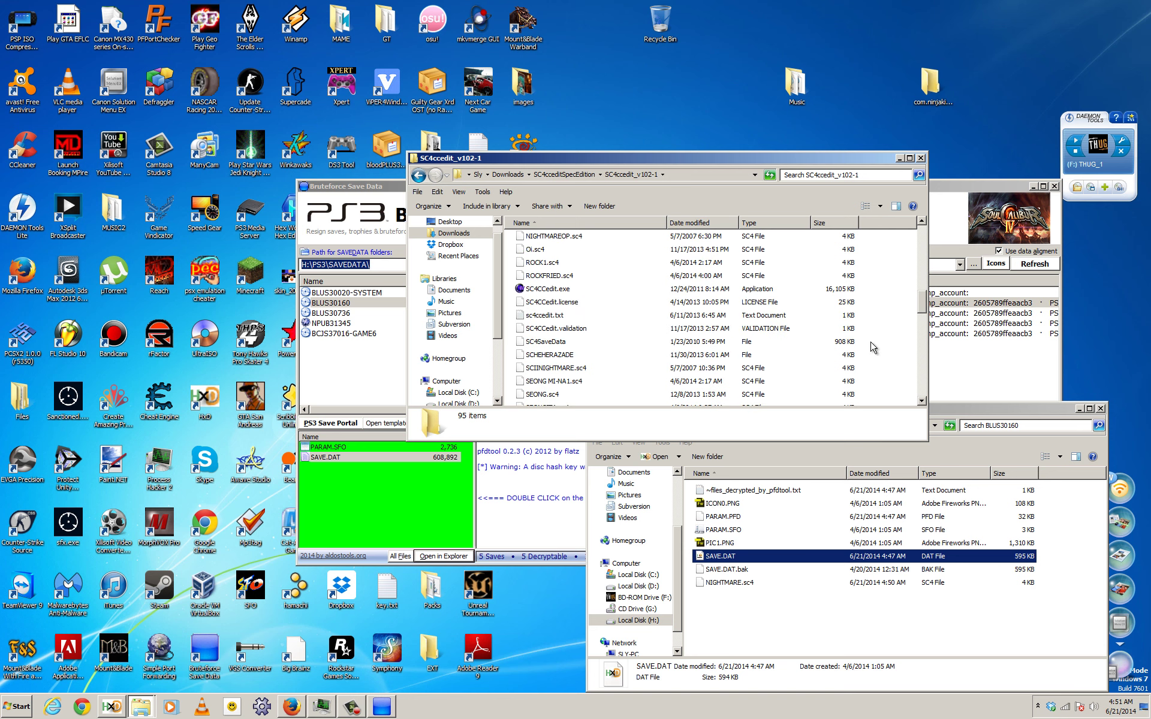
click(542, 290)
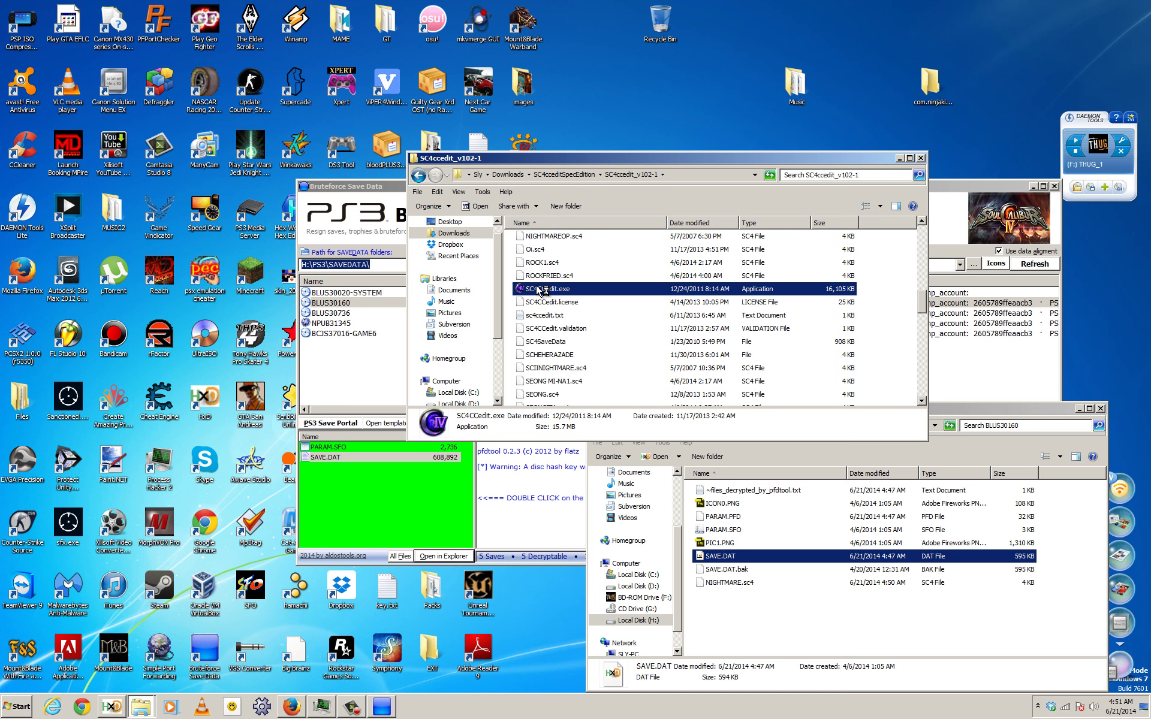
double_click(538, 291)
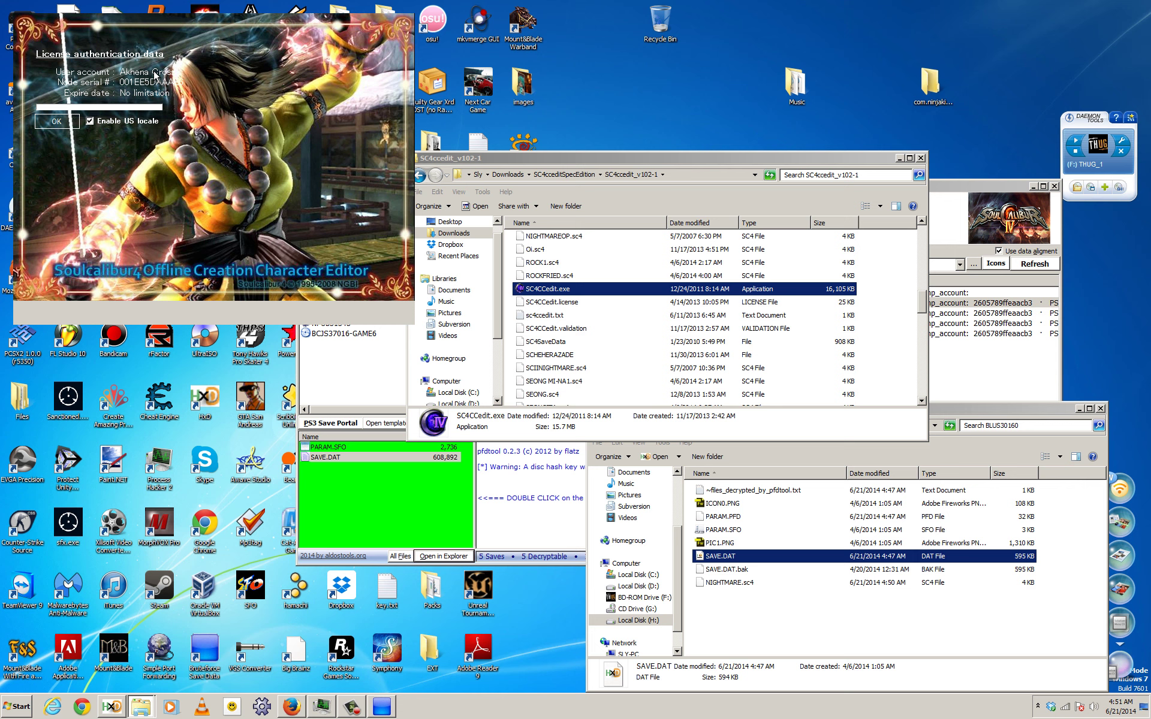
click(56, 126)
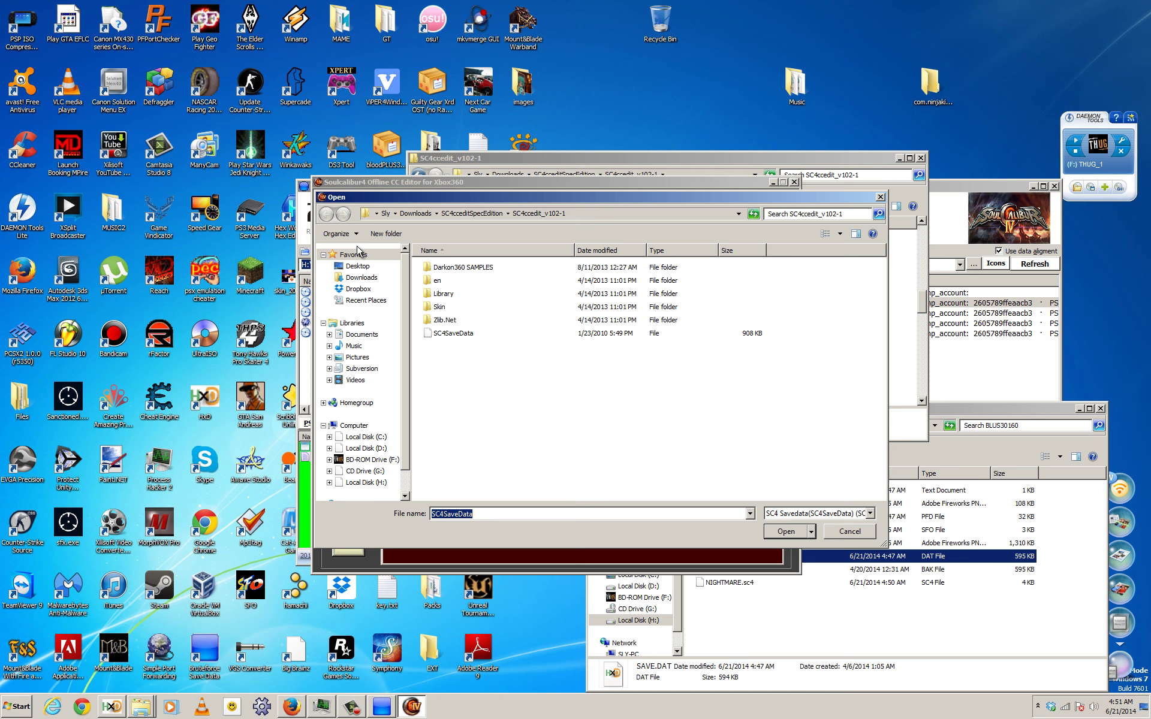
Load the SC4SaveData file from the SC4ccedit_v102-1 folder into the character editor.
double_click(474, 339)
click(617, 412)
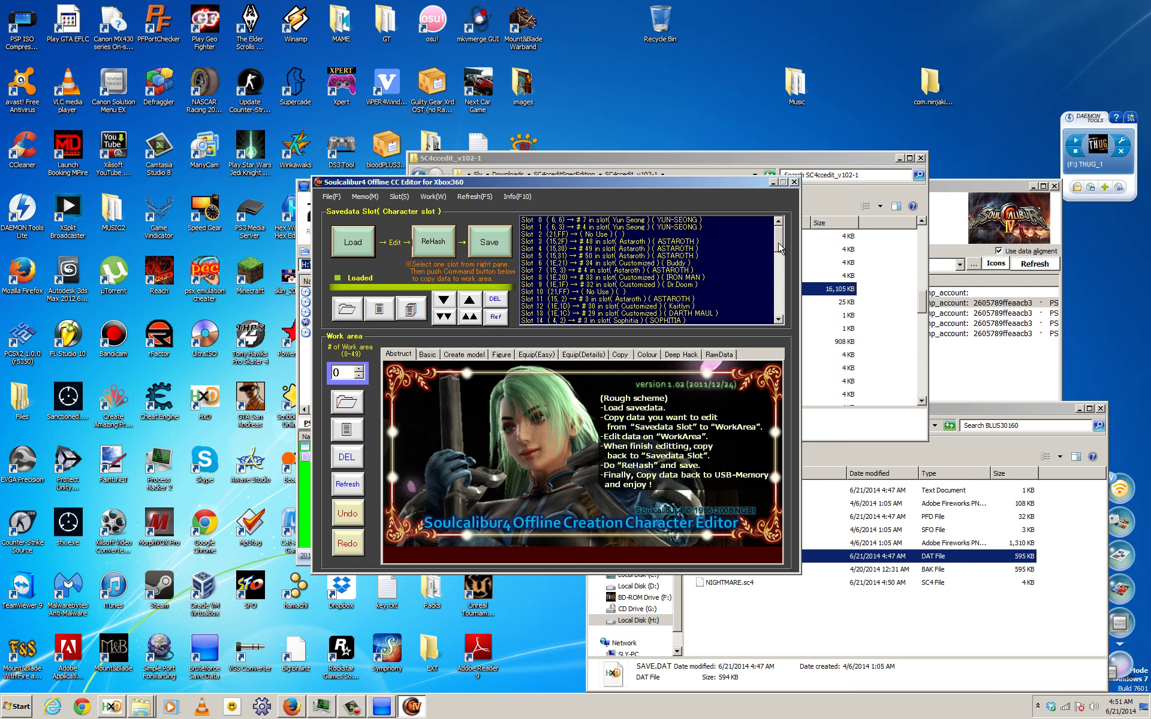
click(346, 318)
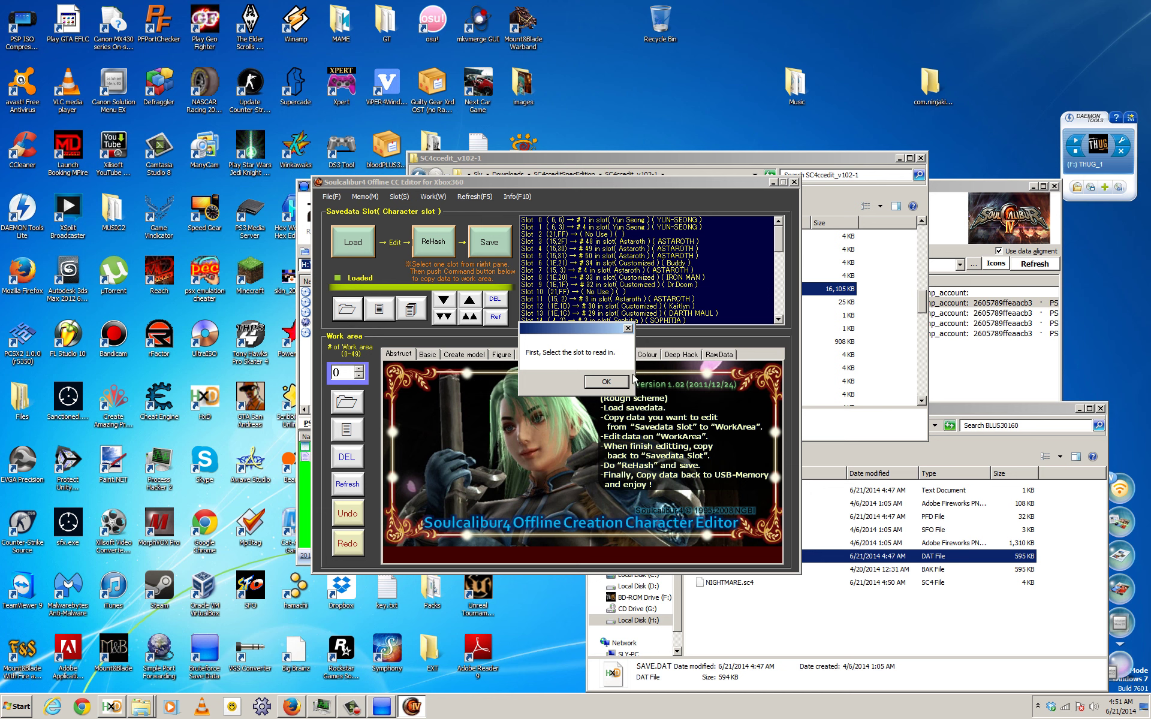
click(604, 383)
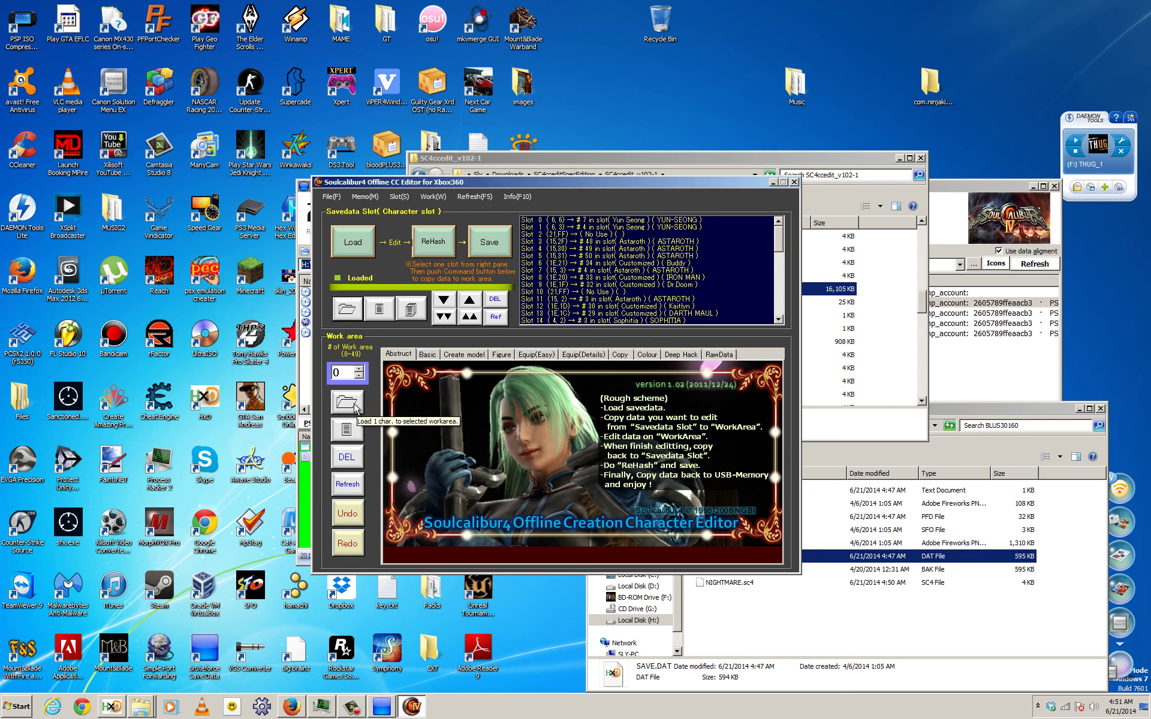
Load the NIGHTMARE.sc4 character from H:\PS3\SAVEDATA\BLUS30160 into work area 0.
click(346, 401)
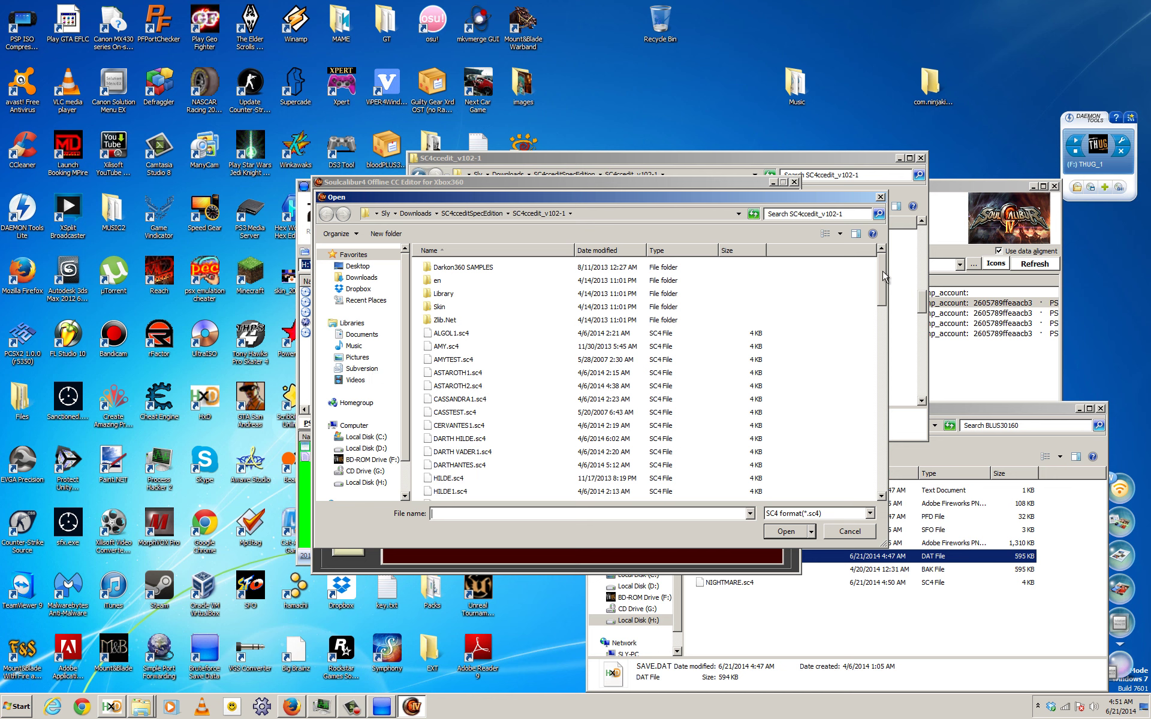
drag(883, 281, 884, 395)
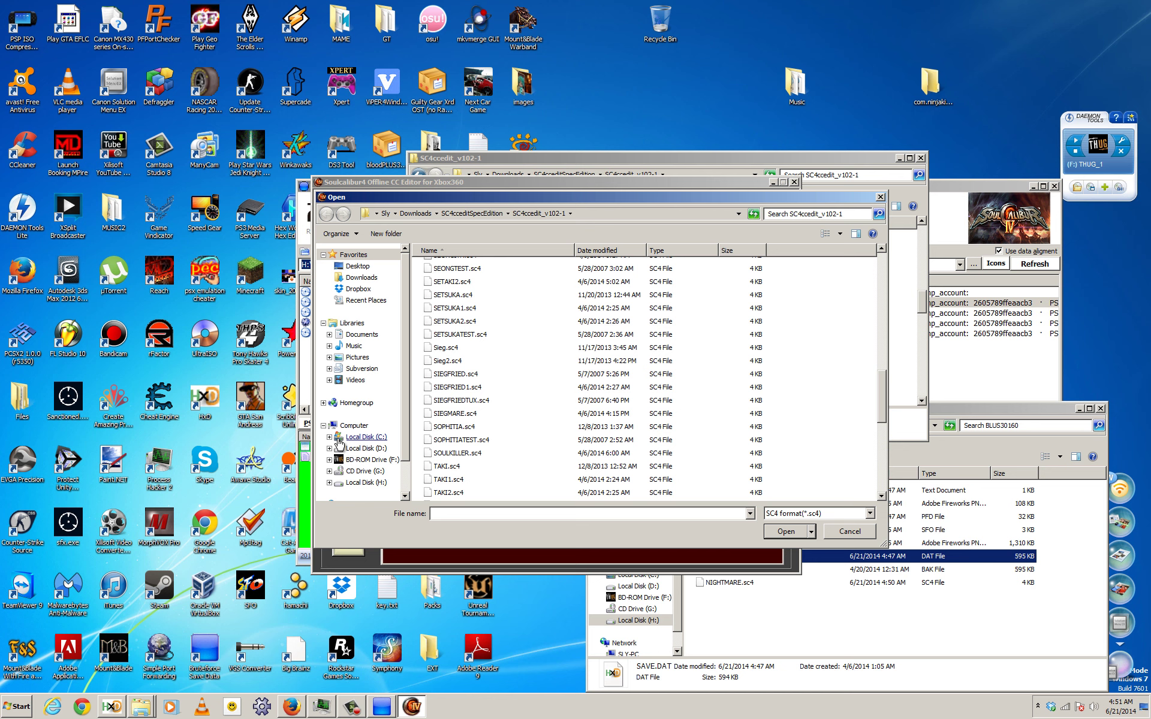
click(365, 483)
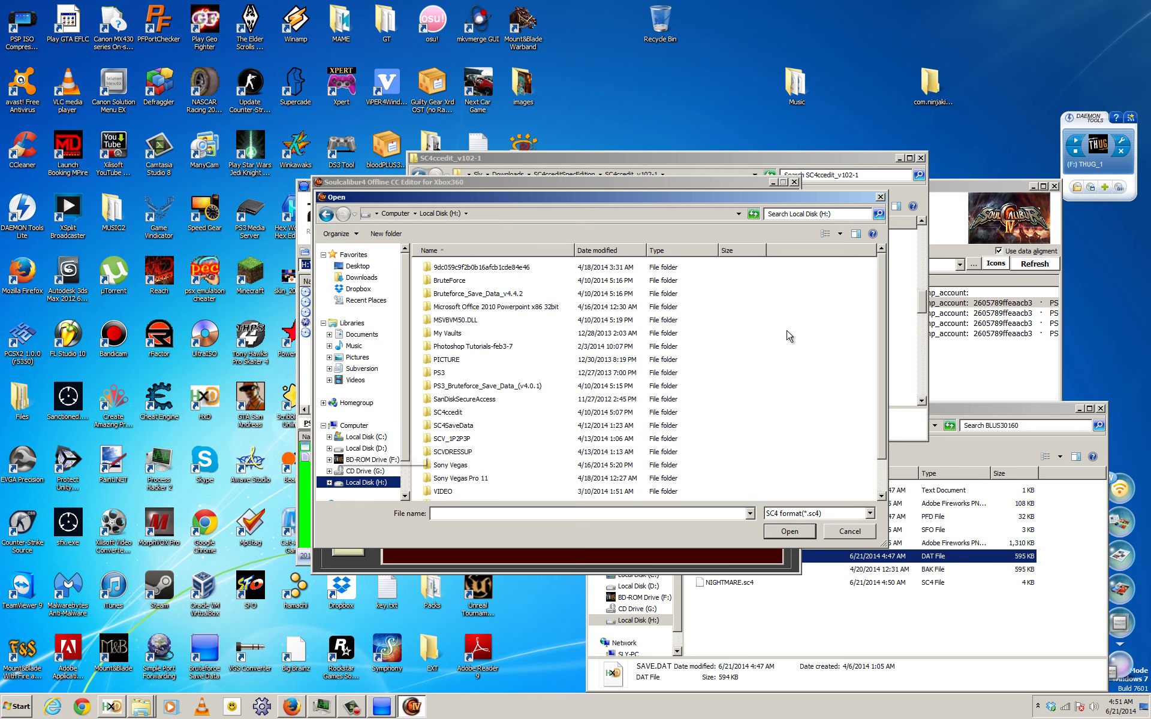
scroll(890, 282, down, 2)
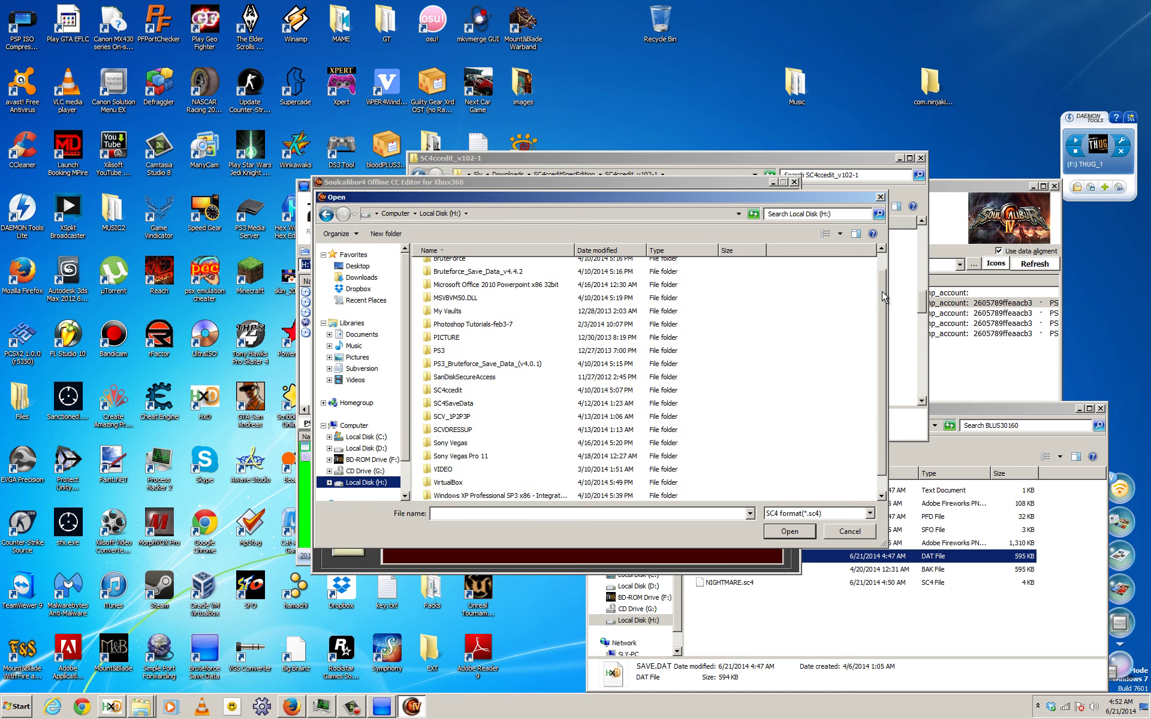
scroll(893, 273, up, 2)
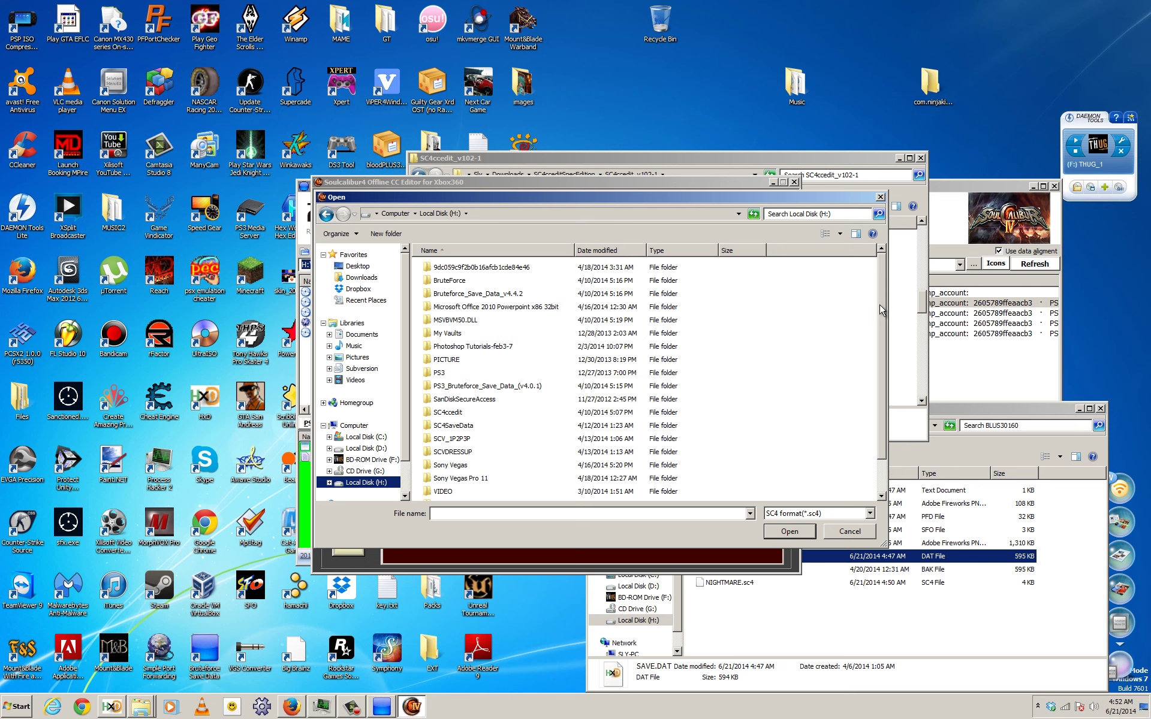
double_click(431, 374)
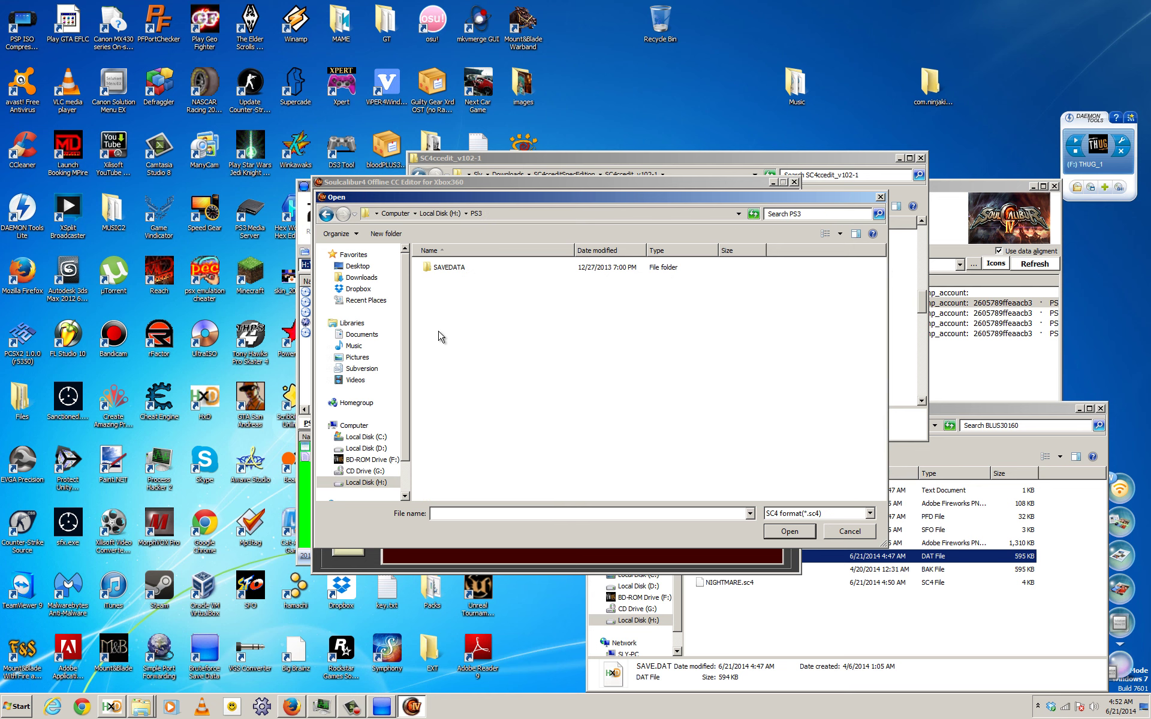
click(446, 268)
double_click(446, 268)
double_click(445, 296)
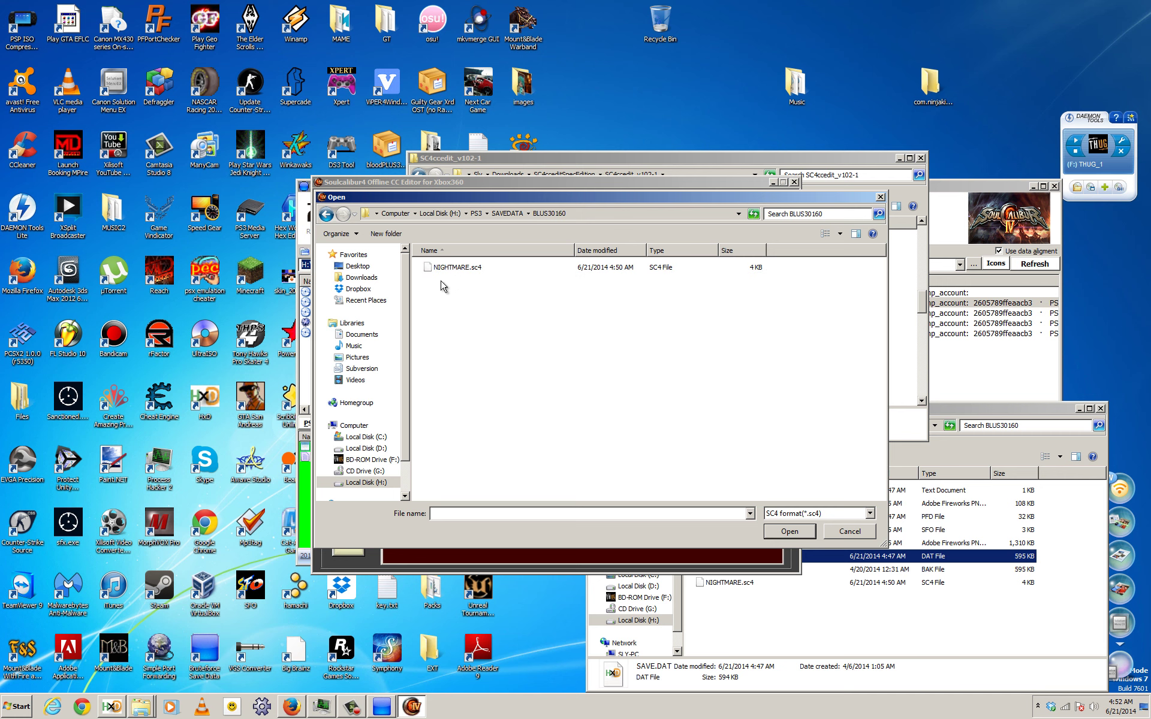
click(438, 271)
double_click(438, 271)
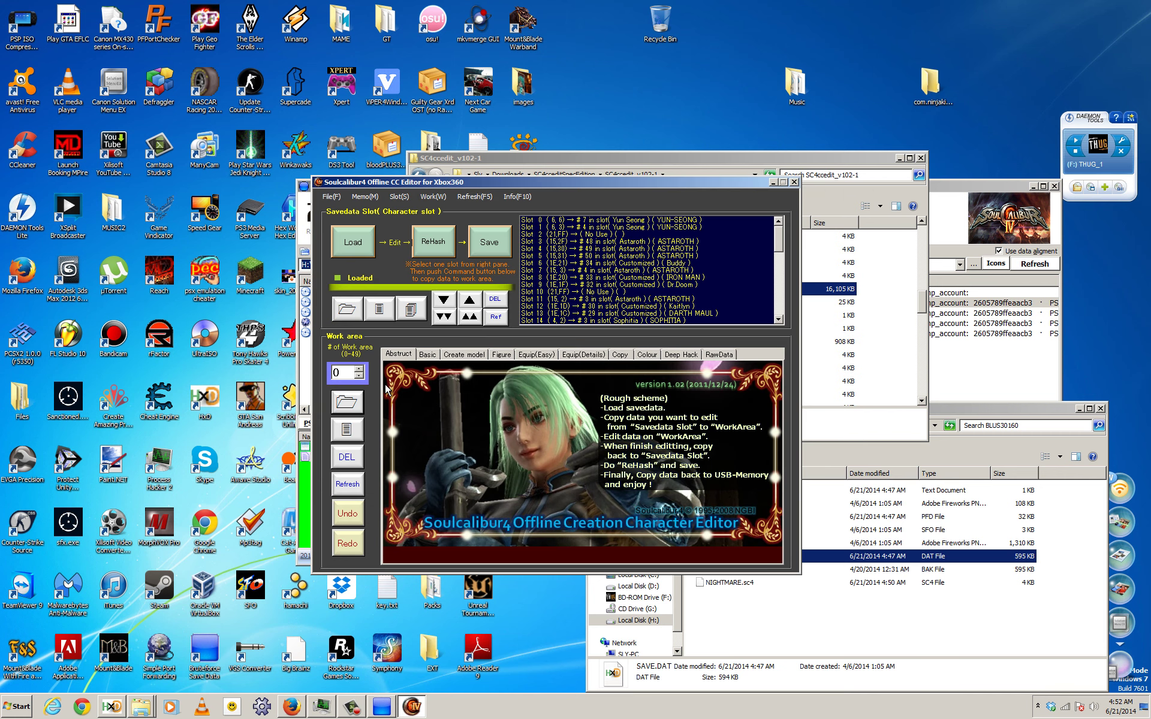
Set NIGHTMARE's Attack to 111% in the basic character information, keeping Venom Fang S as the first skill.
click(427, 354)
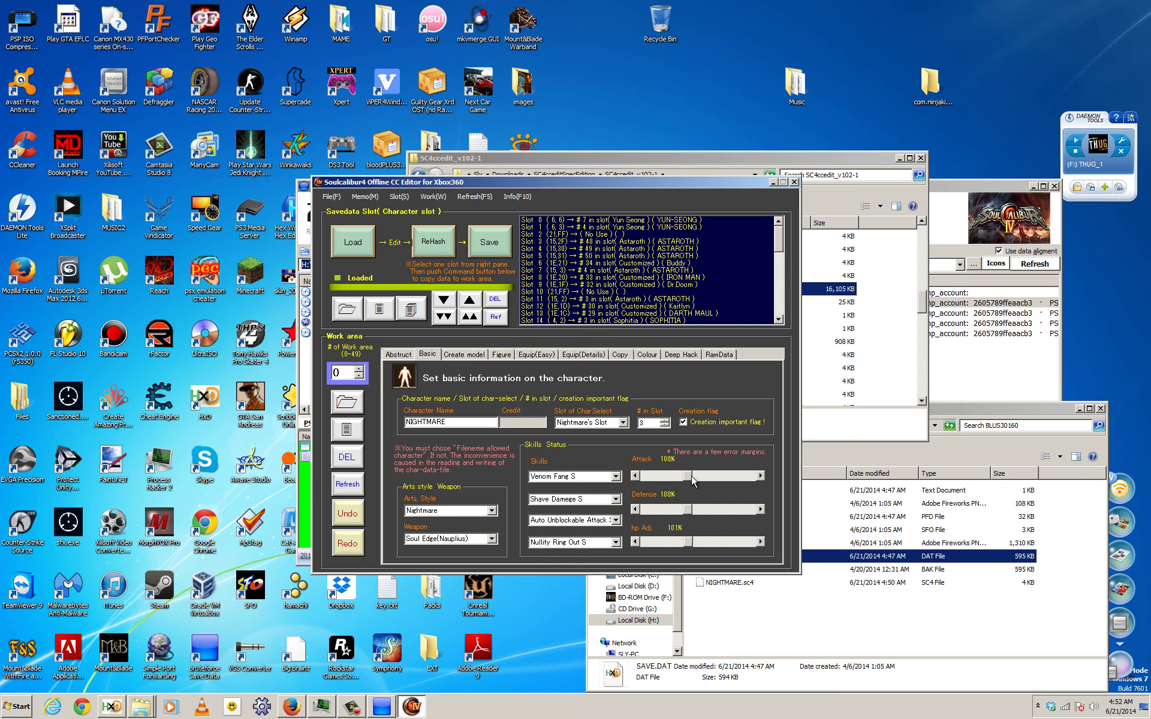
click(571, 479)
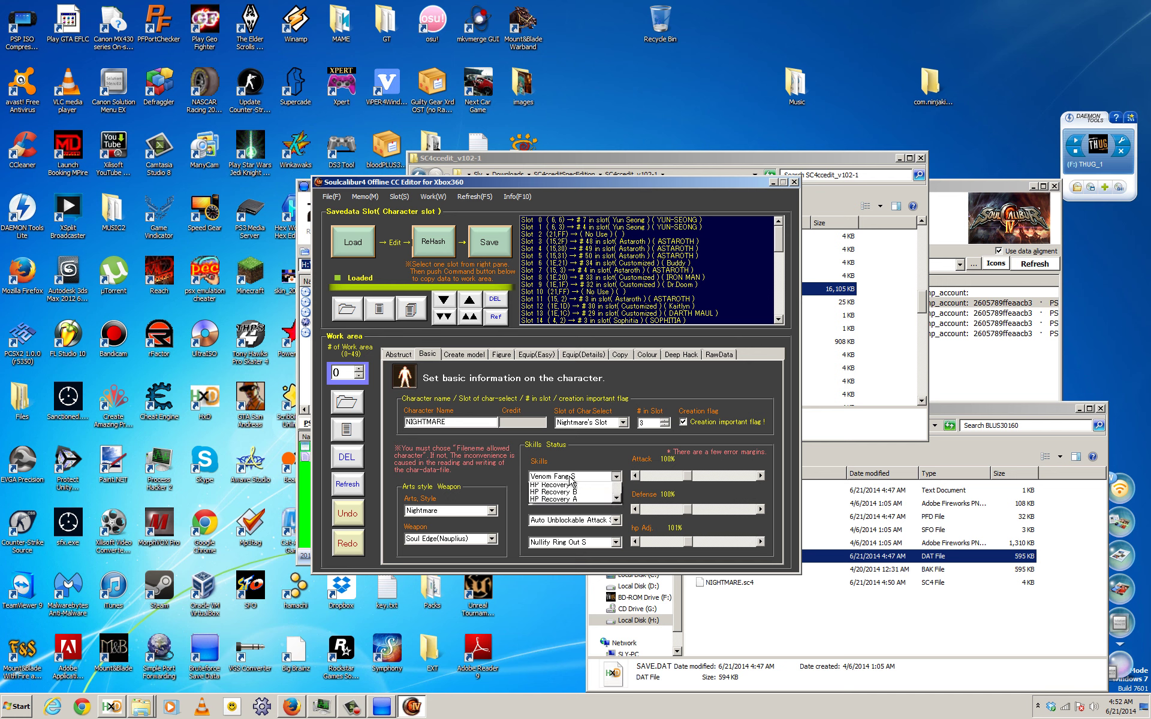
click(593, 487)
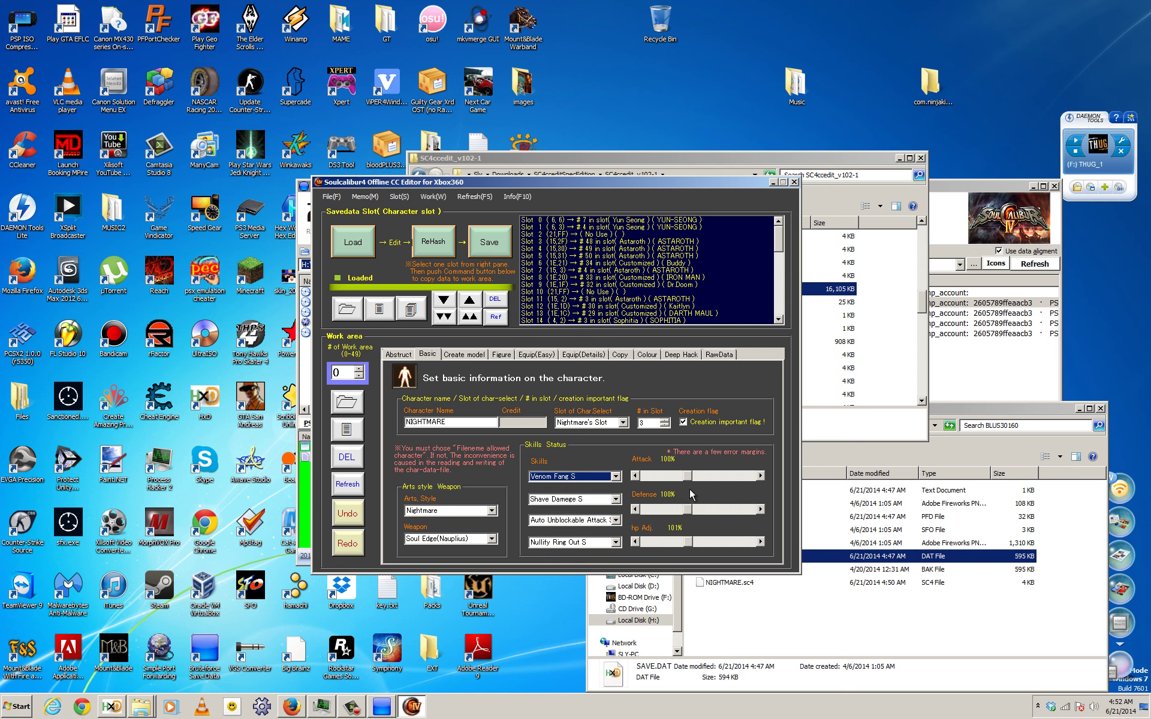
mouse_move(687, 482)
mouse_down()
mouse_move(708, 482)
mouse_move(694, 483)
mouse_up()
Examine the character-select slot choices, the basis model settings, and the voice and sex options for NIGHTMARE's figure.
click(624, 423)
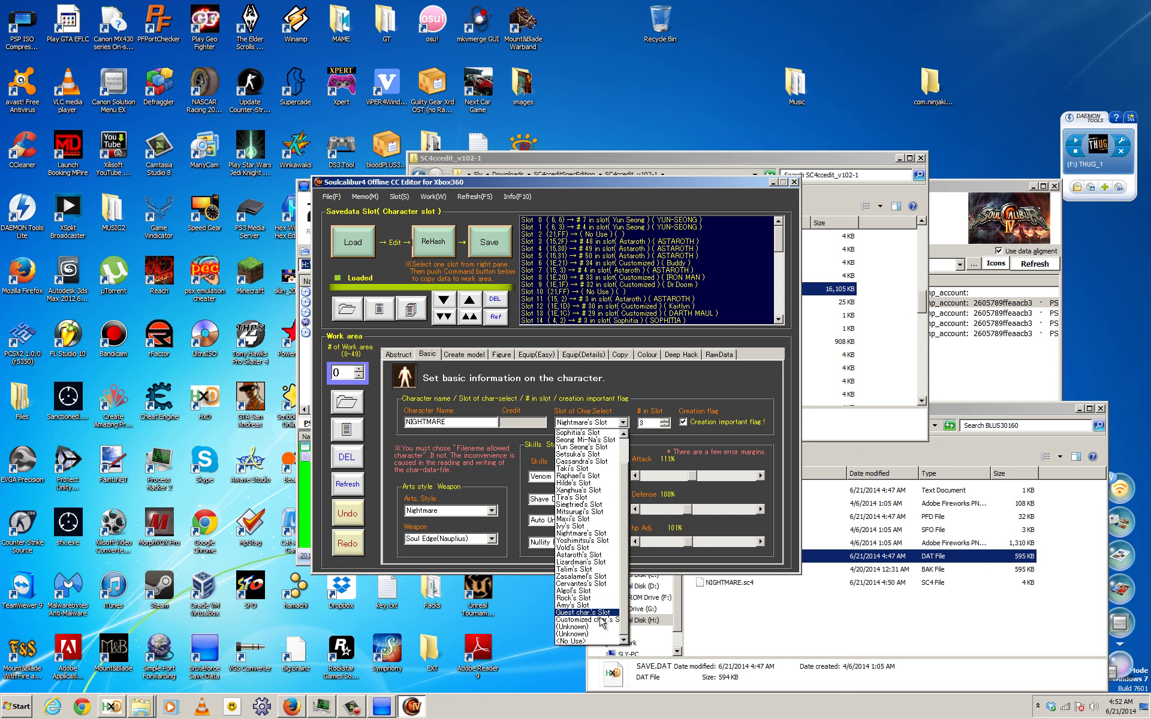
click(626, 422)
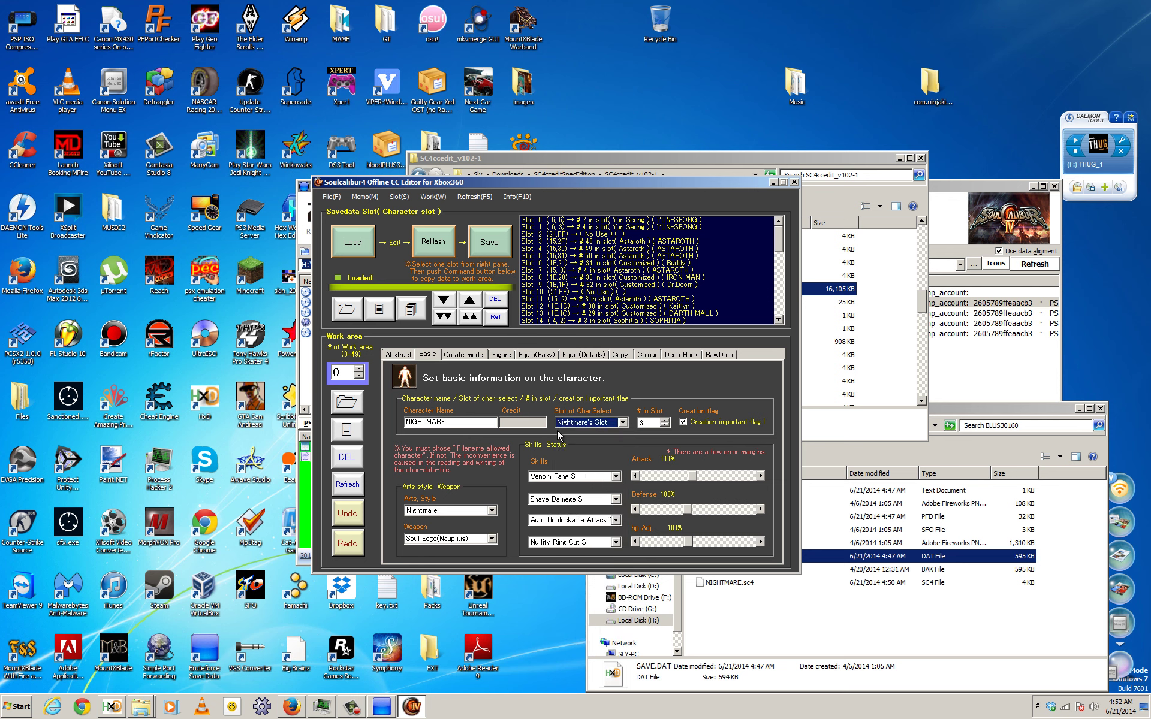
click(466, 357)
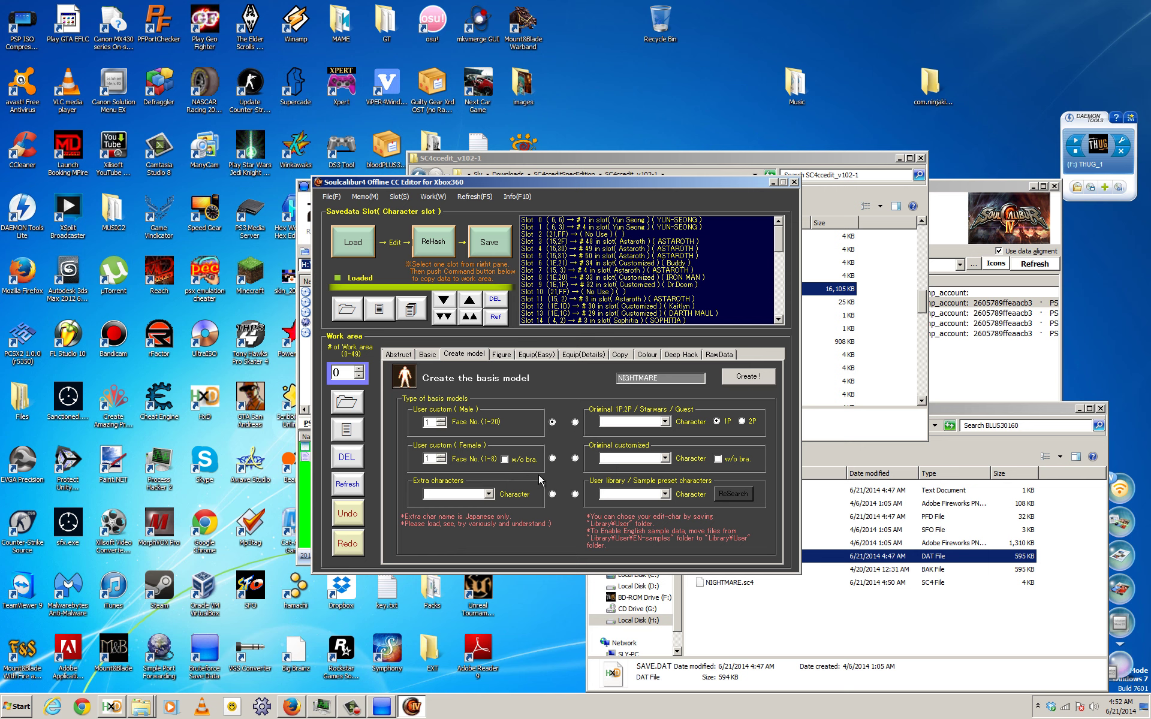
click(506, 356)
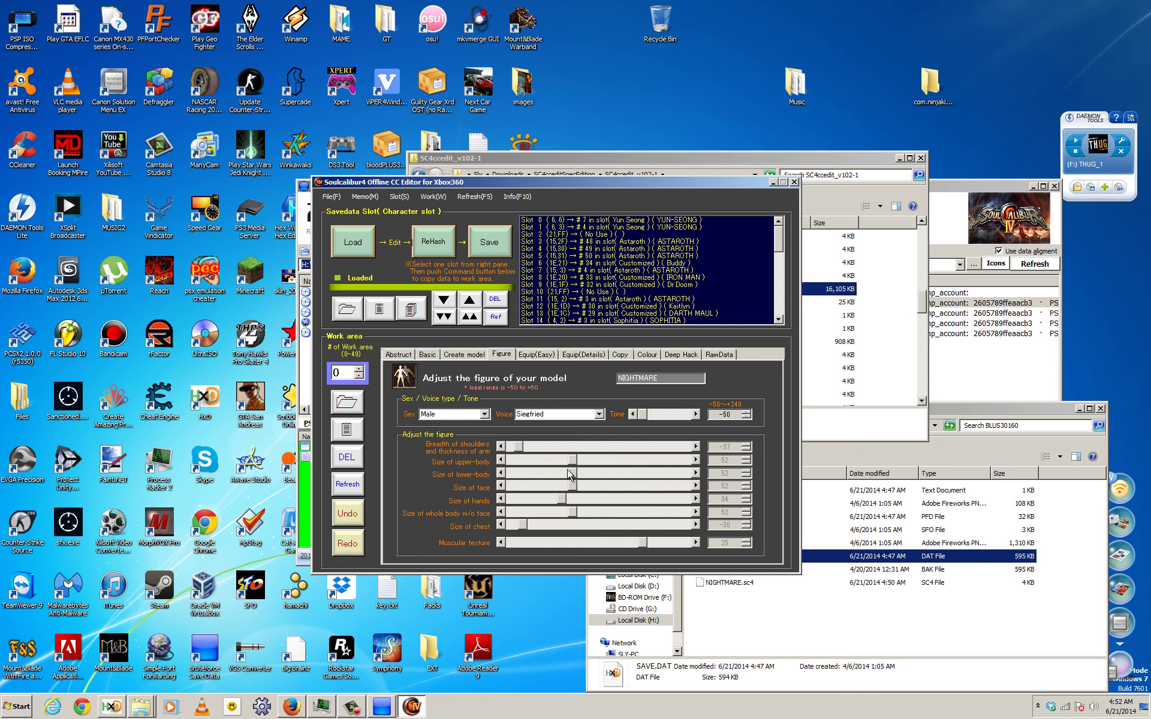
click(598, 415)
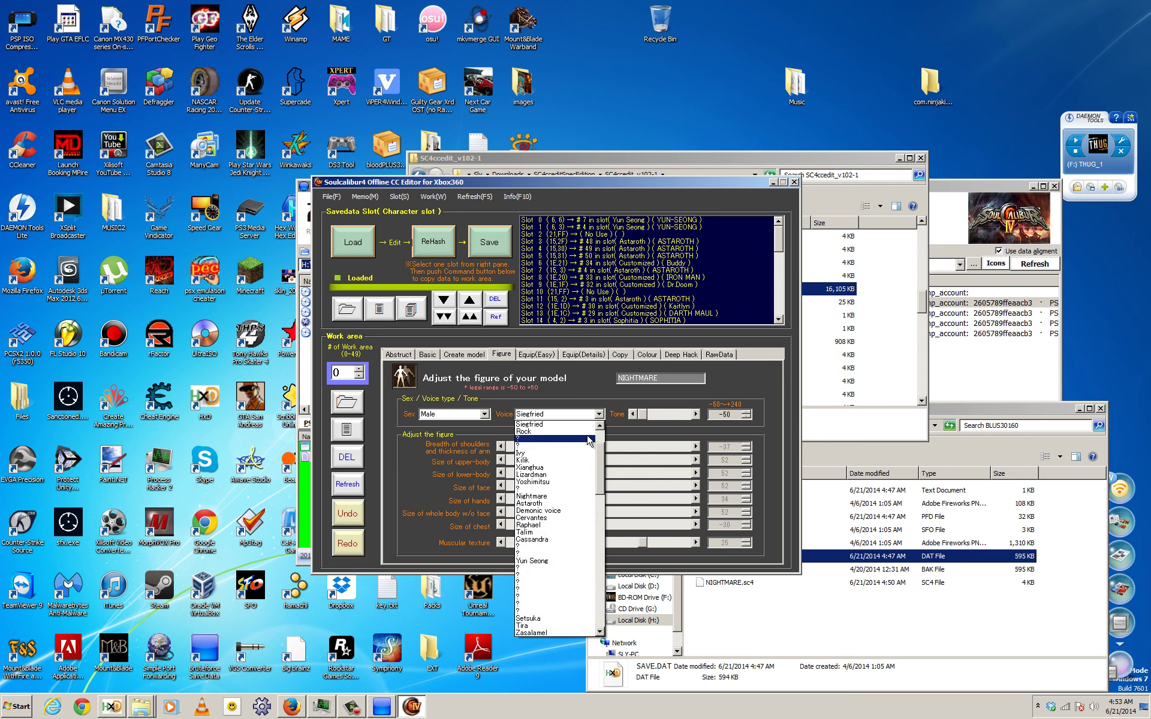
click(598, 415)
click(483, 414)
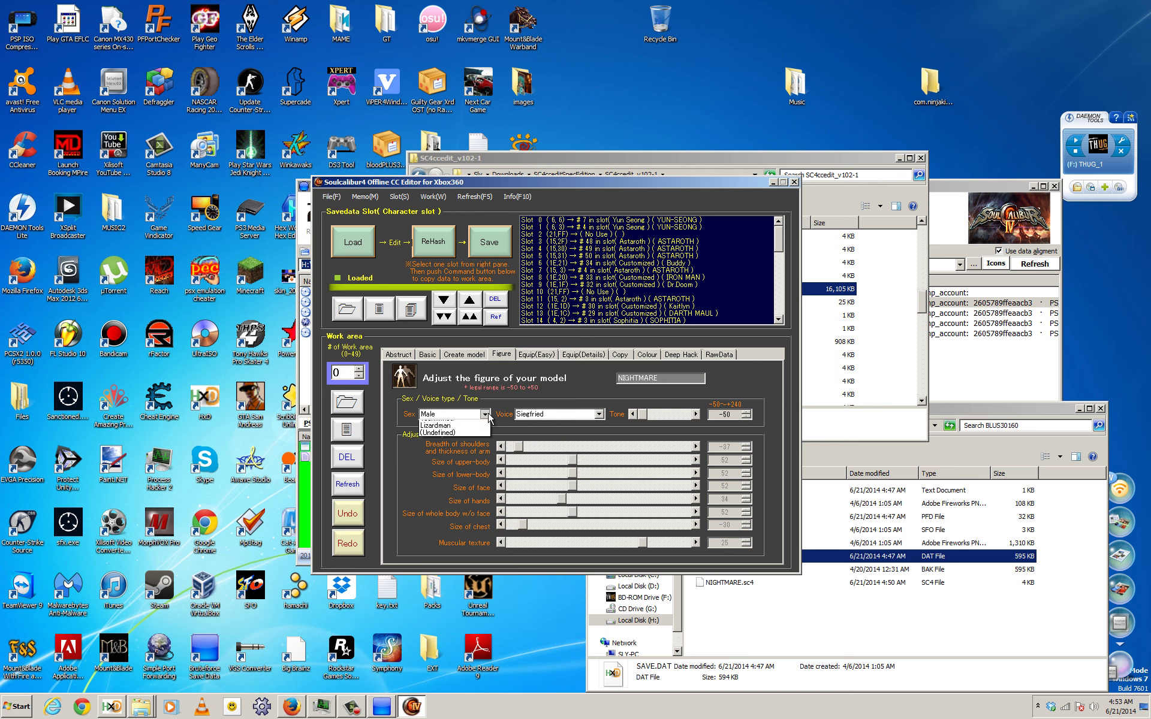
click(428, 424)
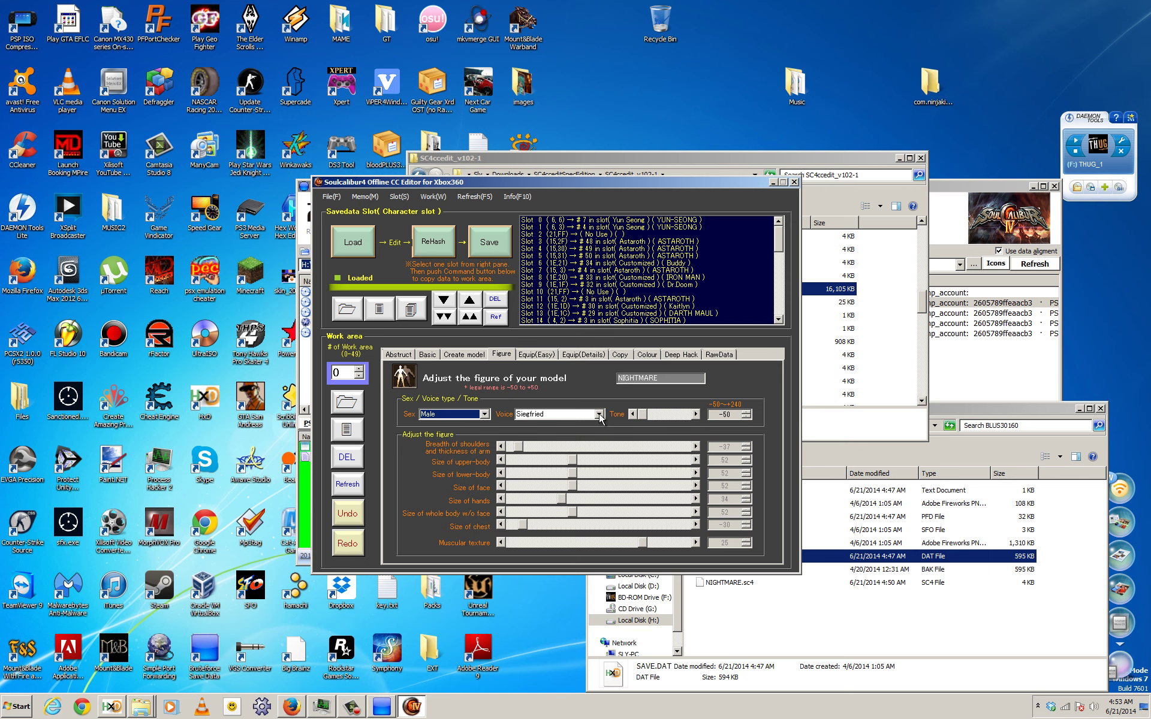
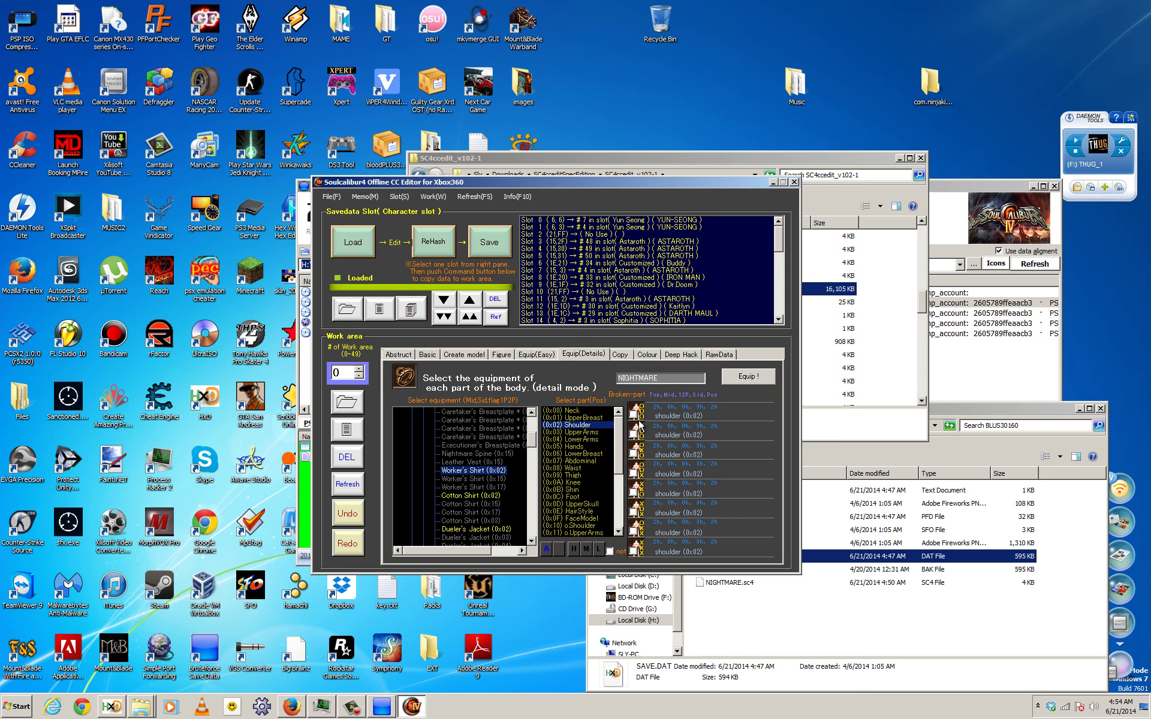
Equip Worker's Shirt (0x02) in the first, third, fourth and seventh entries of NIGHTMARE's Shoulder part.
click(633, 415)
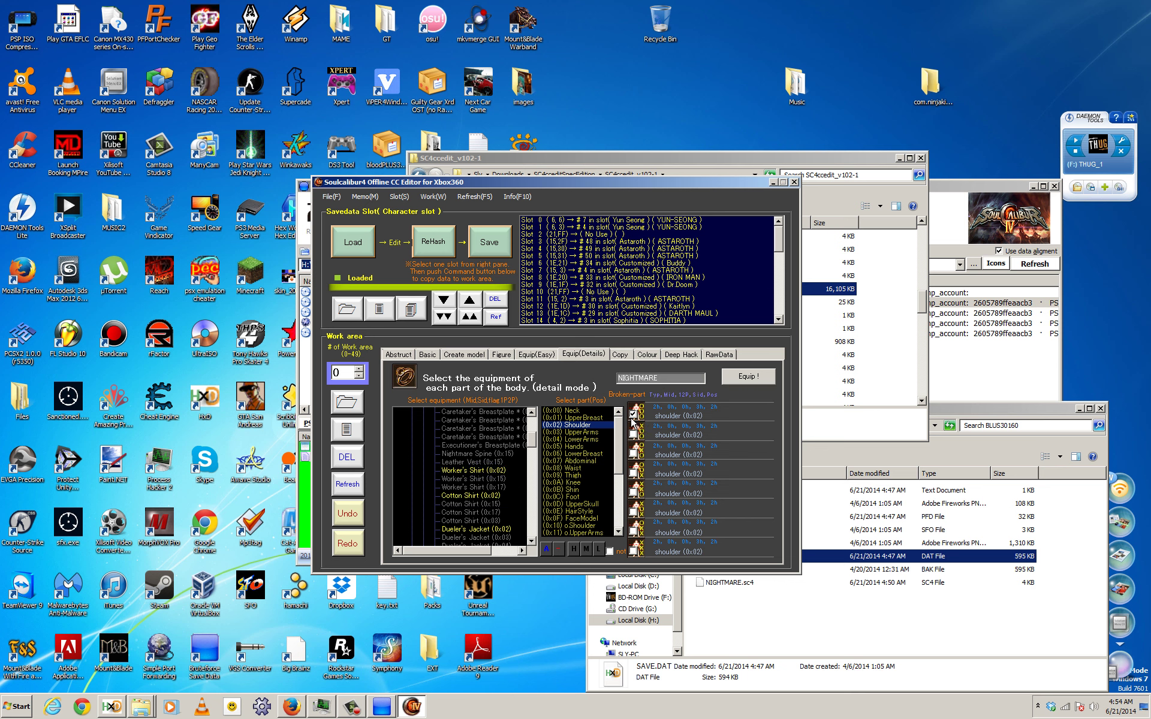
click(634, 455)
click(633, 474)
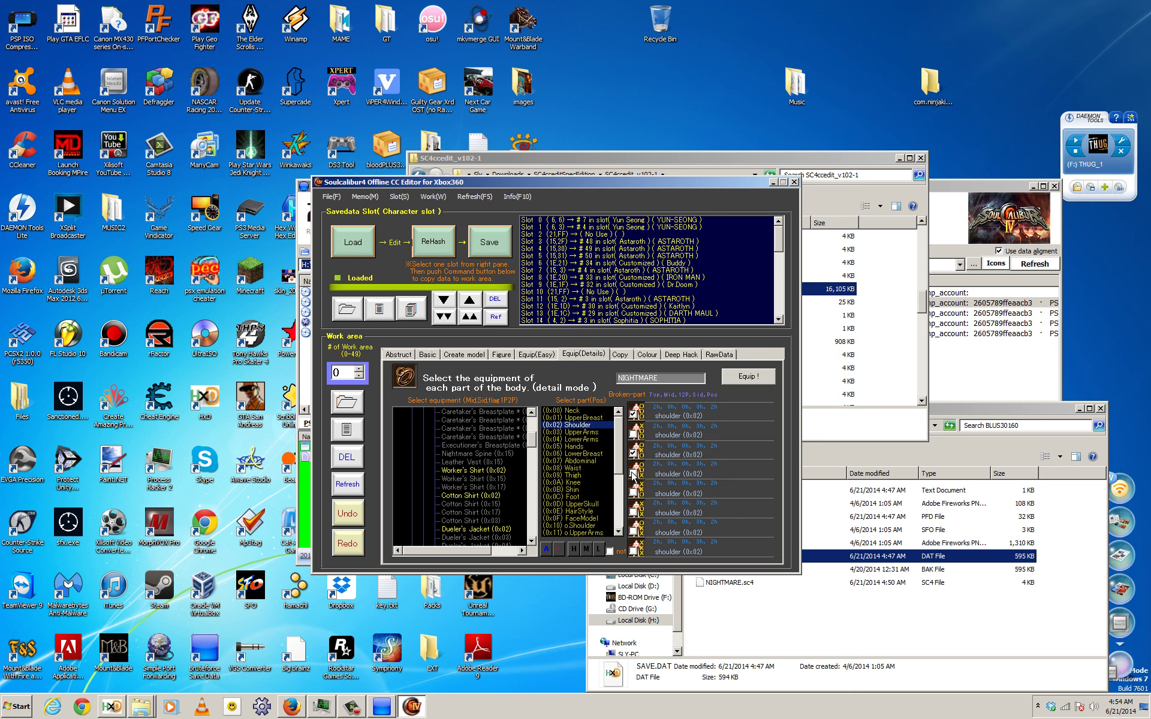
click(633, 530)
click(501, 473)
scroll(479, 474, down, 15)
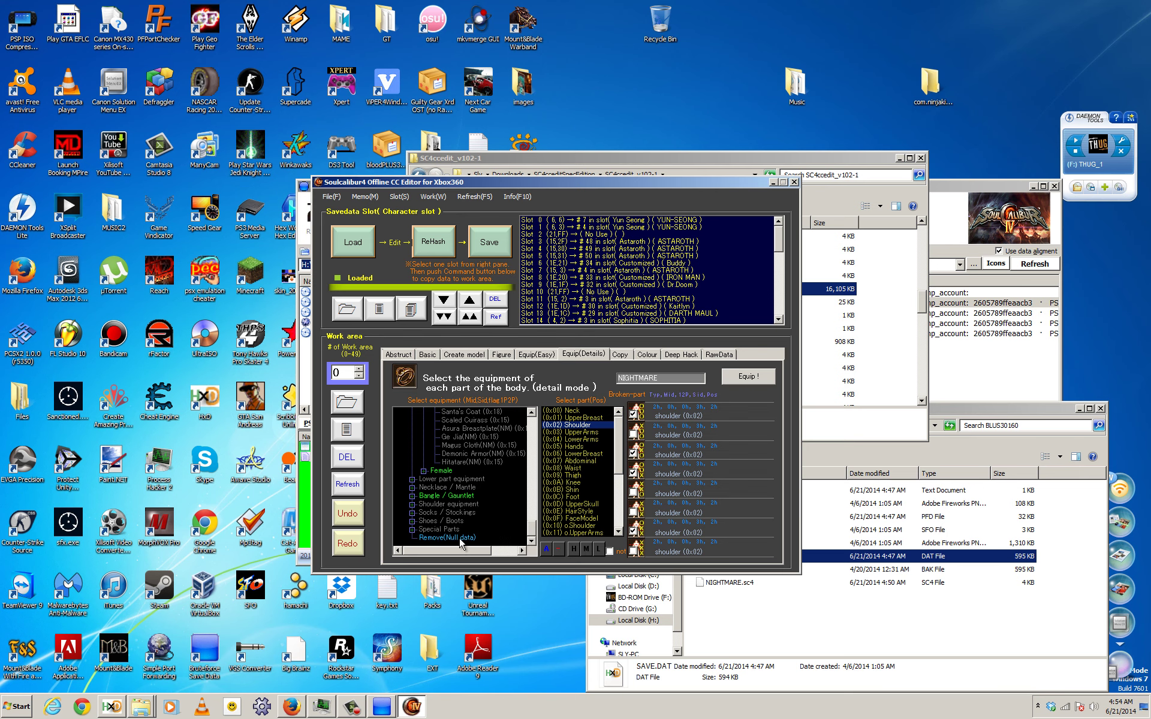
drag(533, 526, 535, 471)
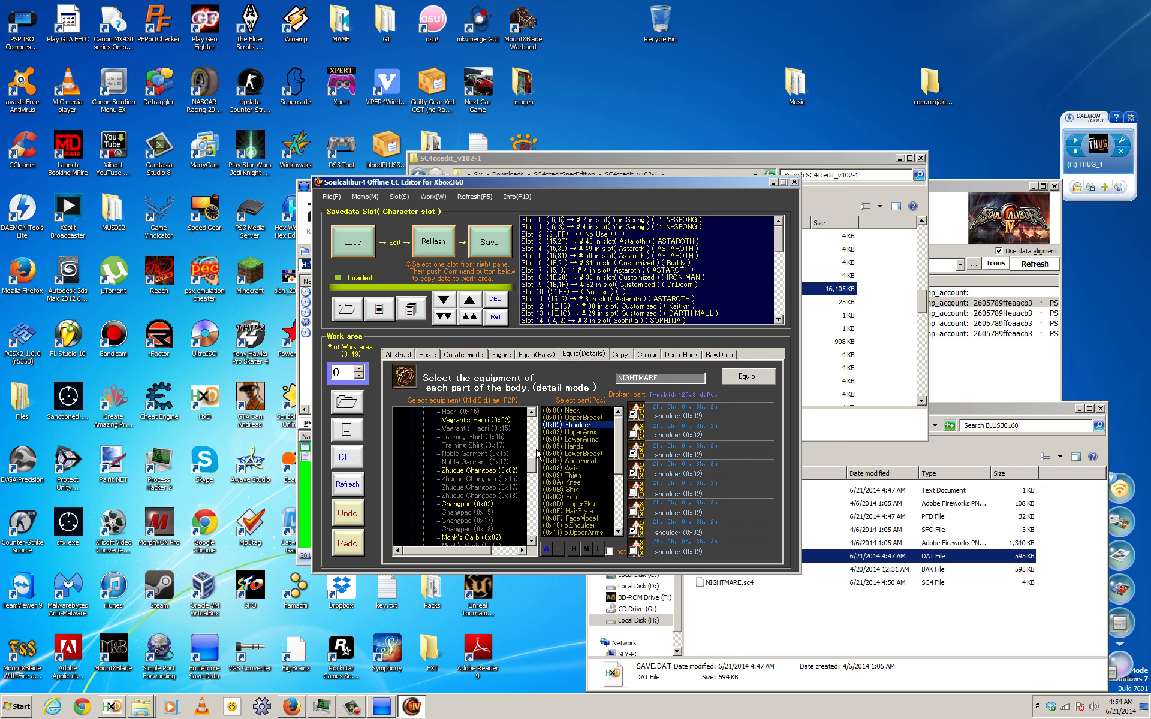
click(743, 377)
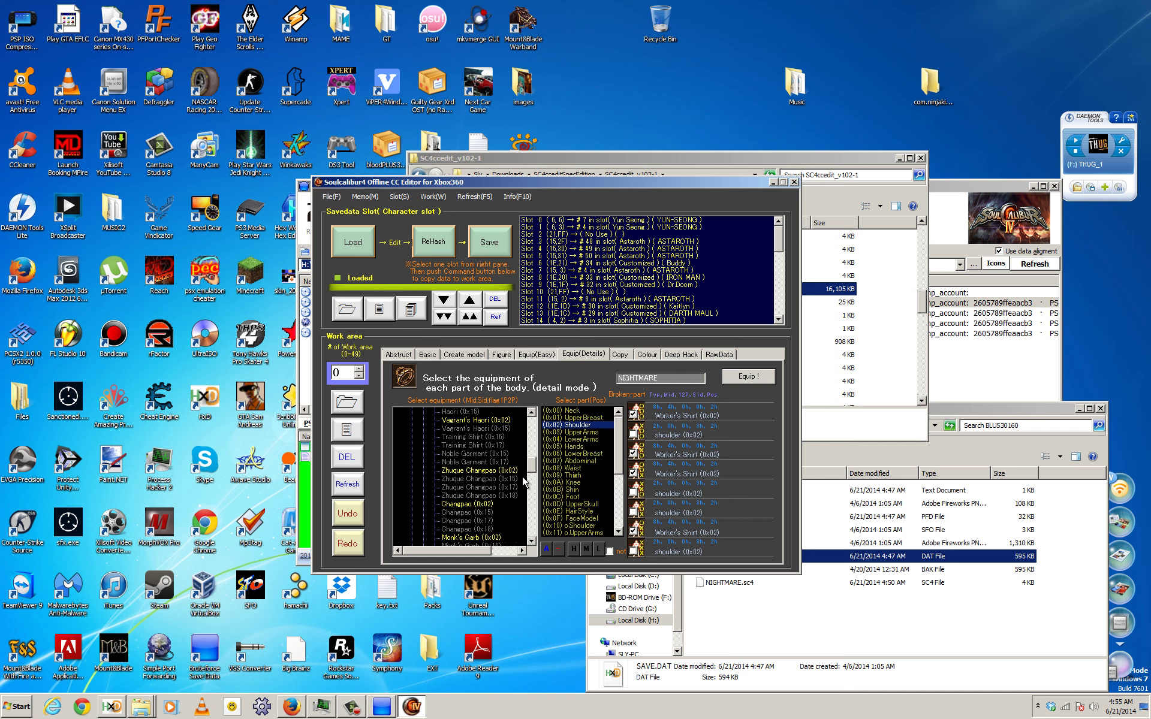
drag(531, 471, 527, 449)
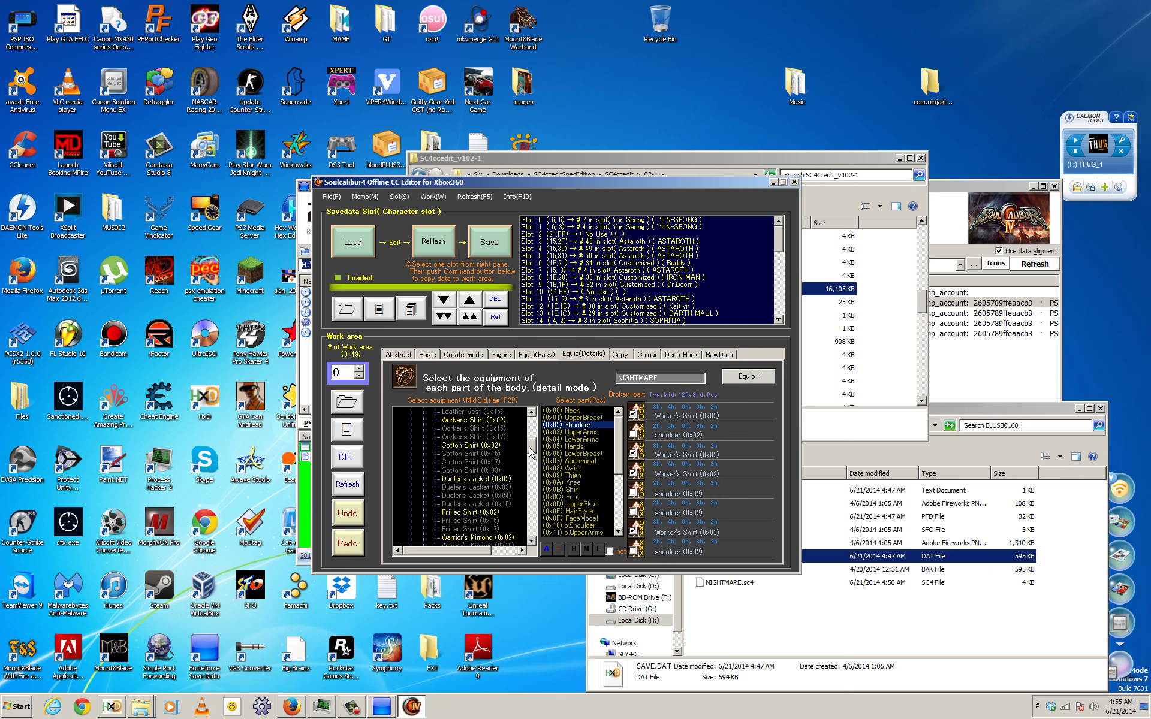
Equip Worker's Shirt (0x15) in the first, second, fourth and sixth entries of NIGHTMARE's o.UpperBreast part.
mouse_move(529, 451)
mouse_down()
mouse_move(529, 466)
mouse_move(536, 448)
mouse_up()
drag(622, 443, 617, 480)
click(559, 489)
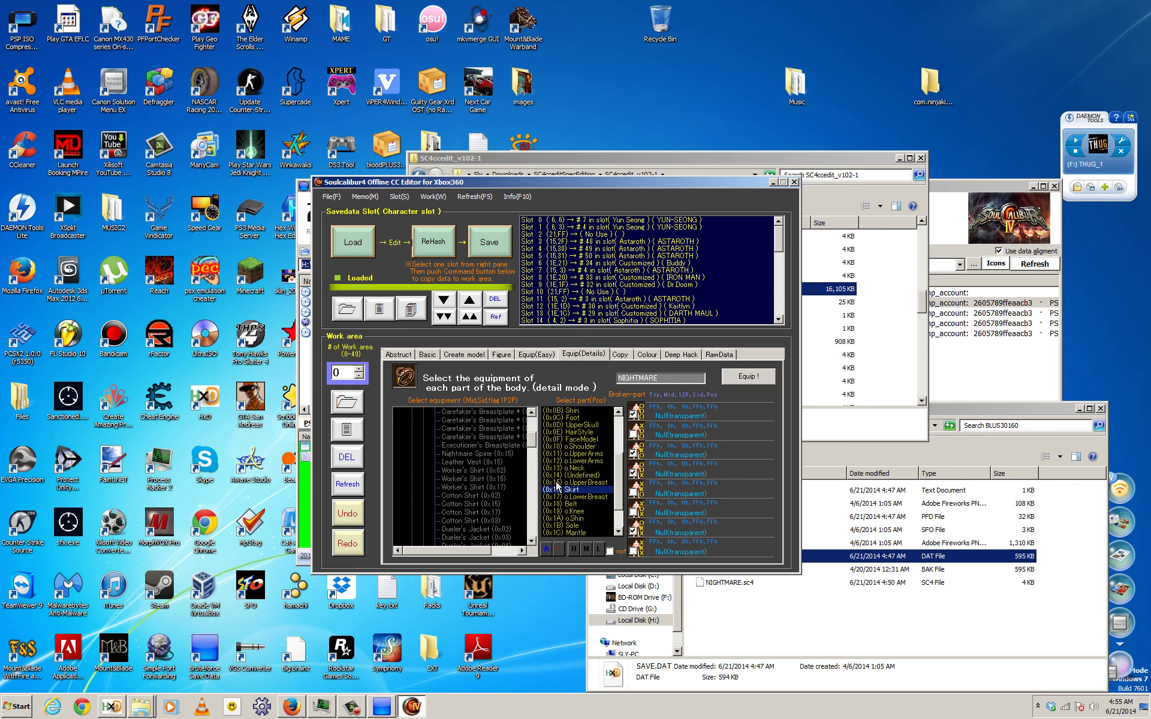
click(557, 482)
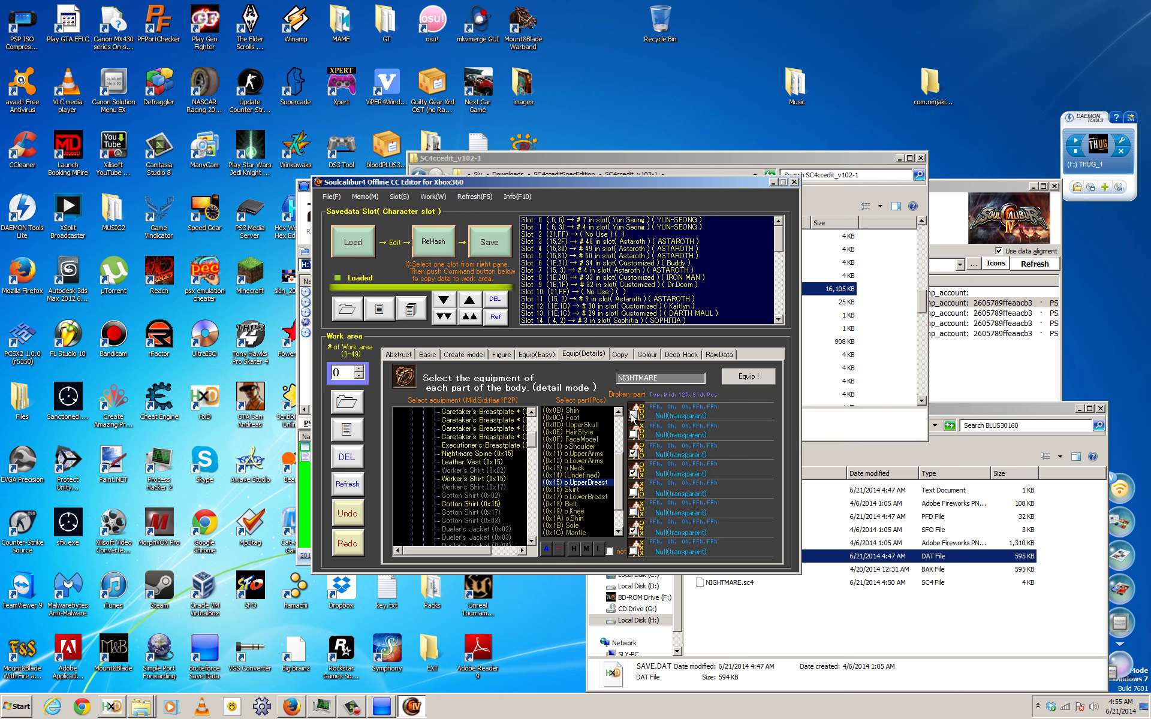
click(634, 453)
click(633, 473)
click(633, 531)
click(633, 513)
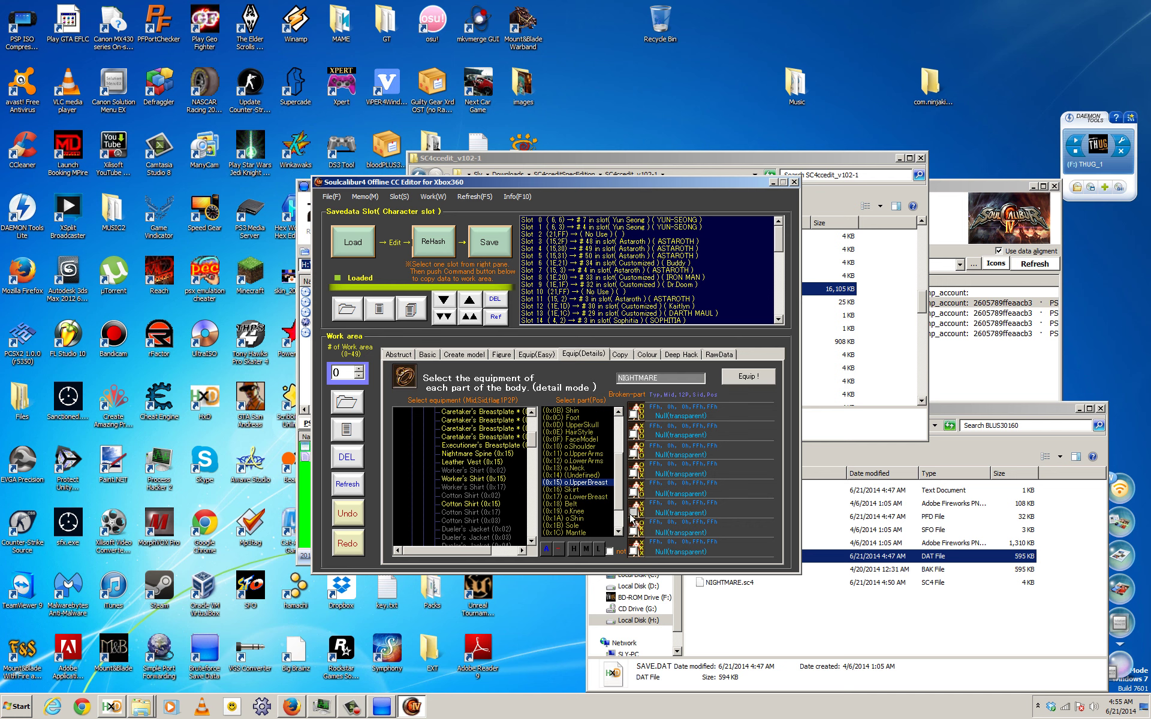
click(633, 434)
click(633, 413)
click(748, 376)
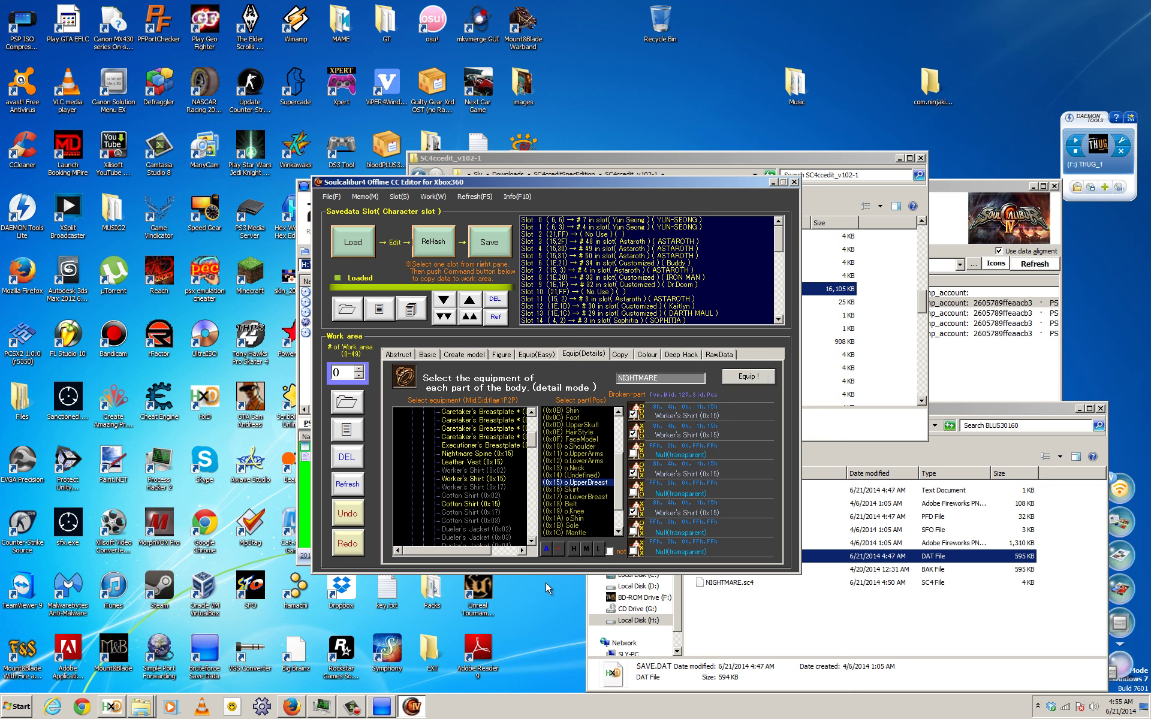
Browse the detailed equipment categories, examining the user-creation male faces under Face model.
drag(531, 443, 535, 427)
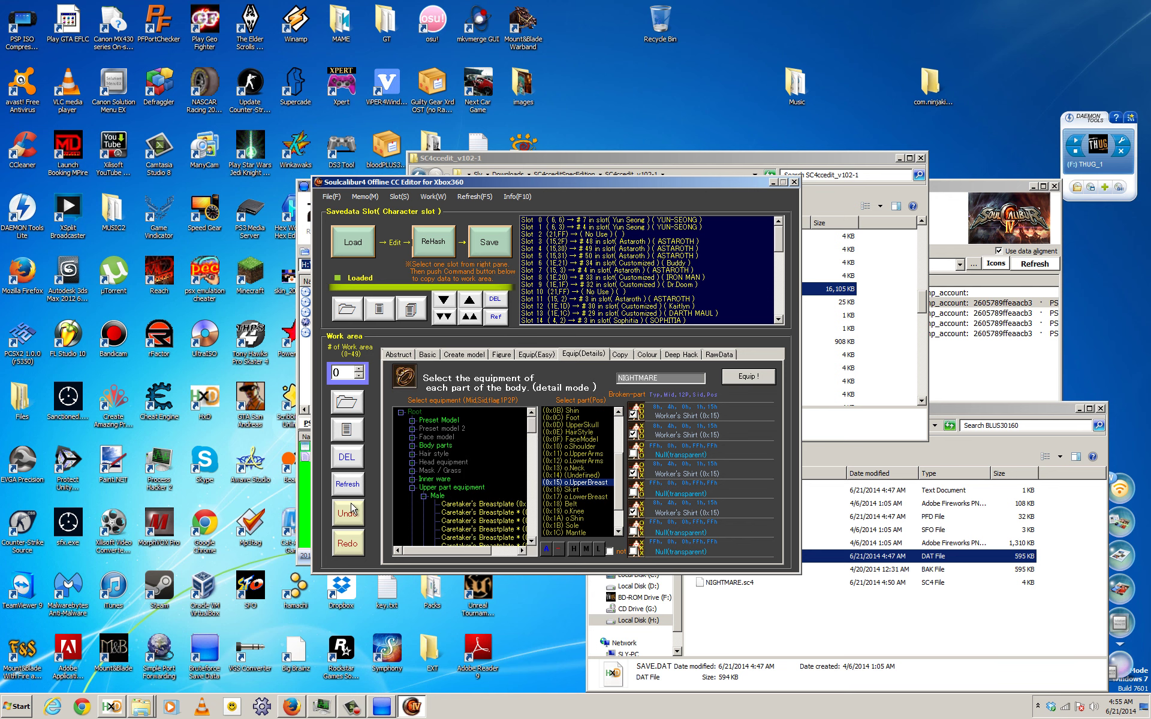
click(423, 496)
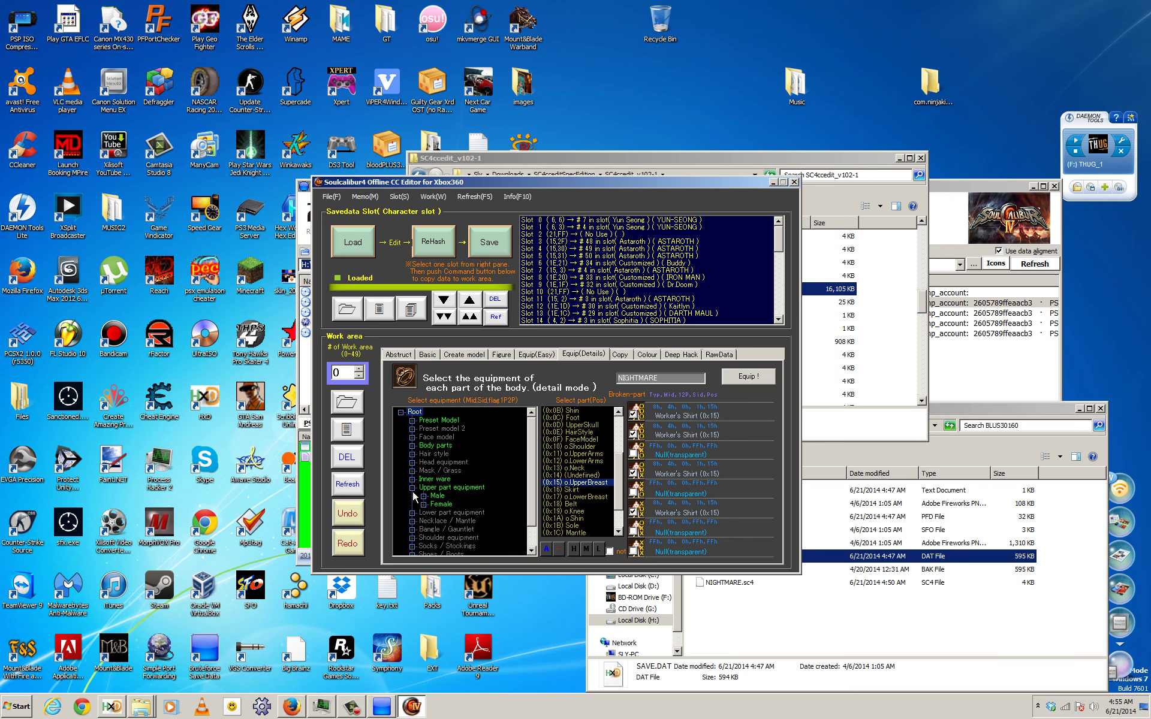
click(412, 488)
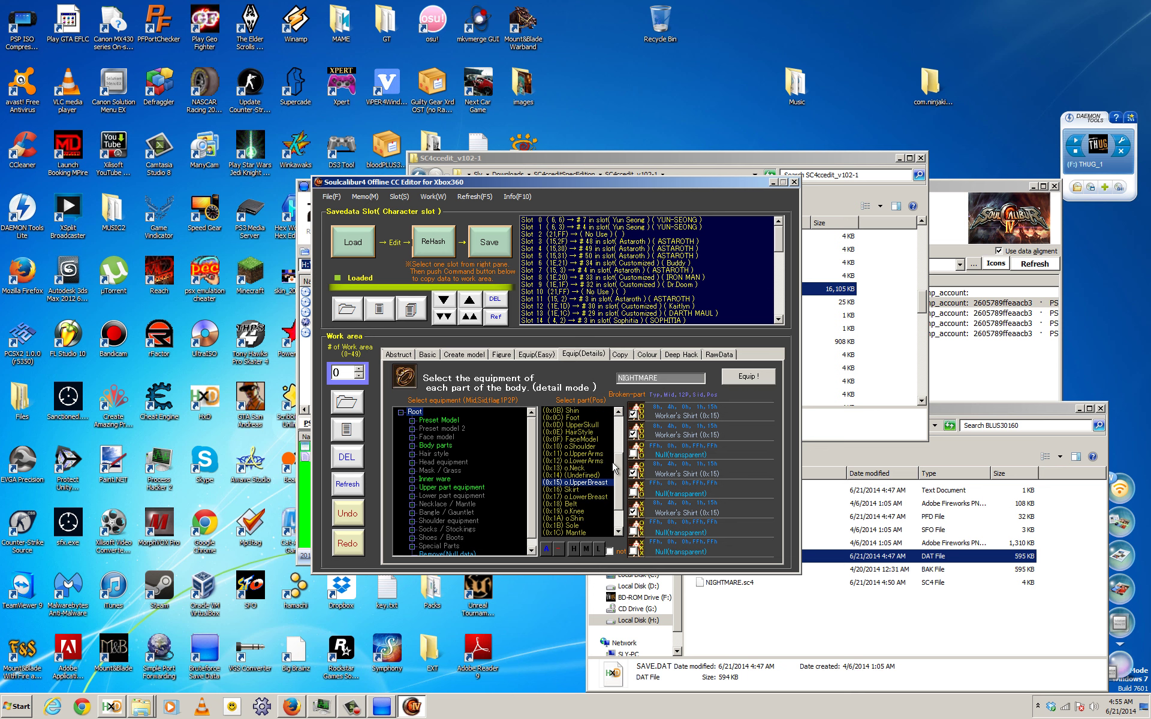
drag(618, 468, 620, 419)
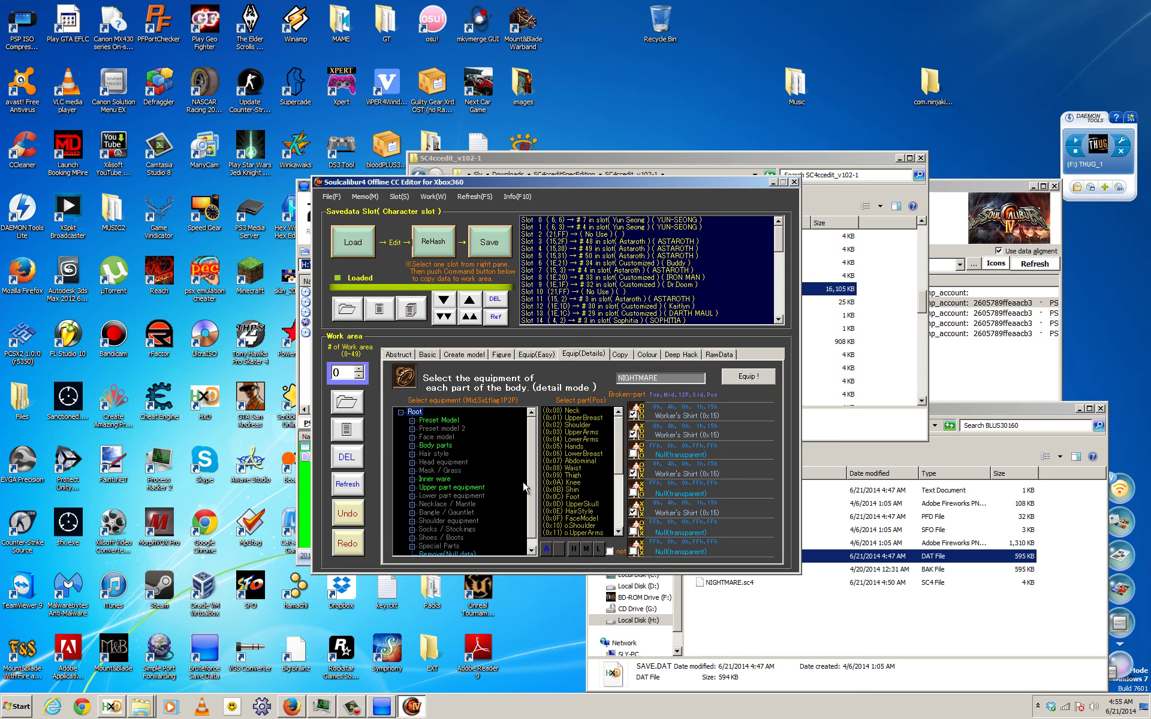
click(412, 455)
click(413, 454)
click(412, 437)
click(423, 454)
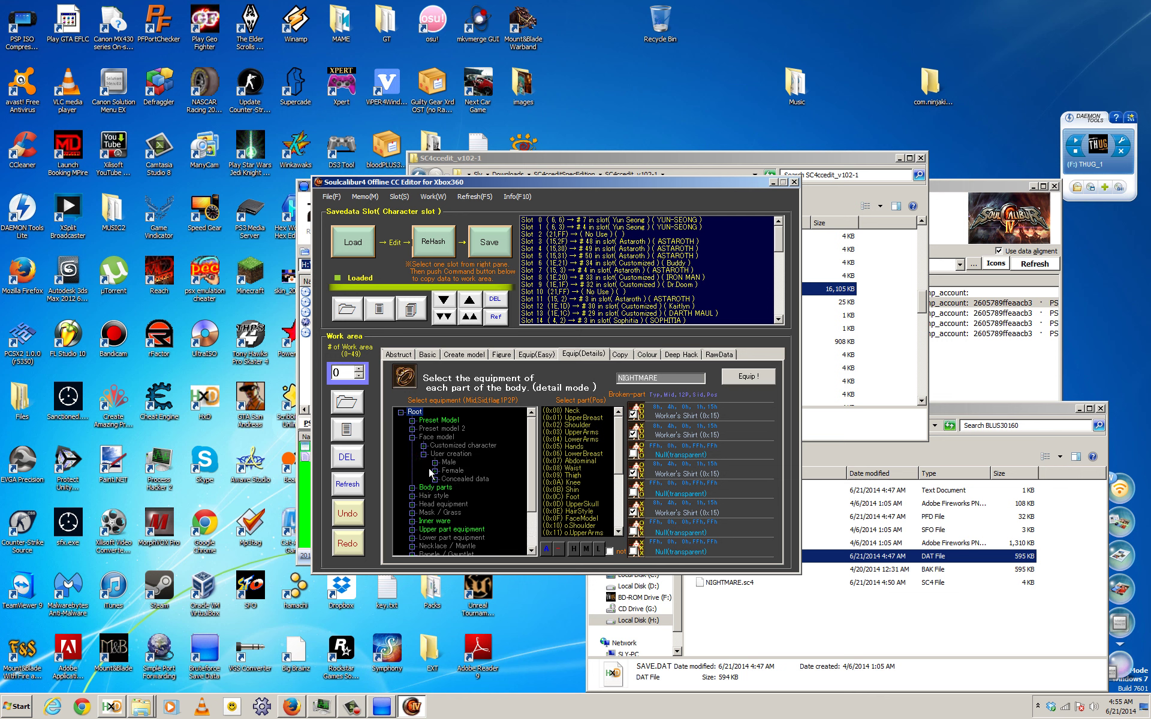
scroll(456, 447, up, 1)
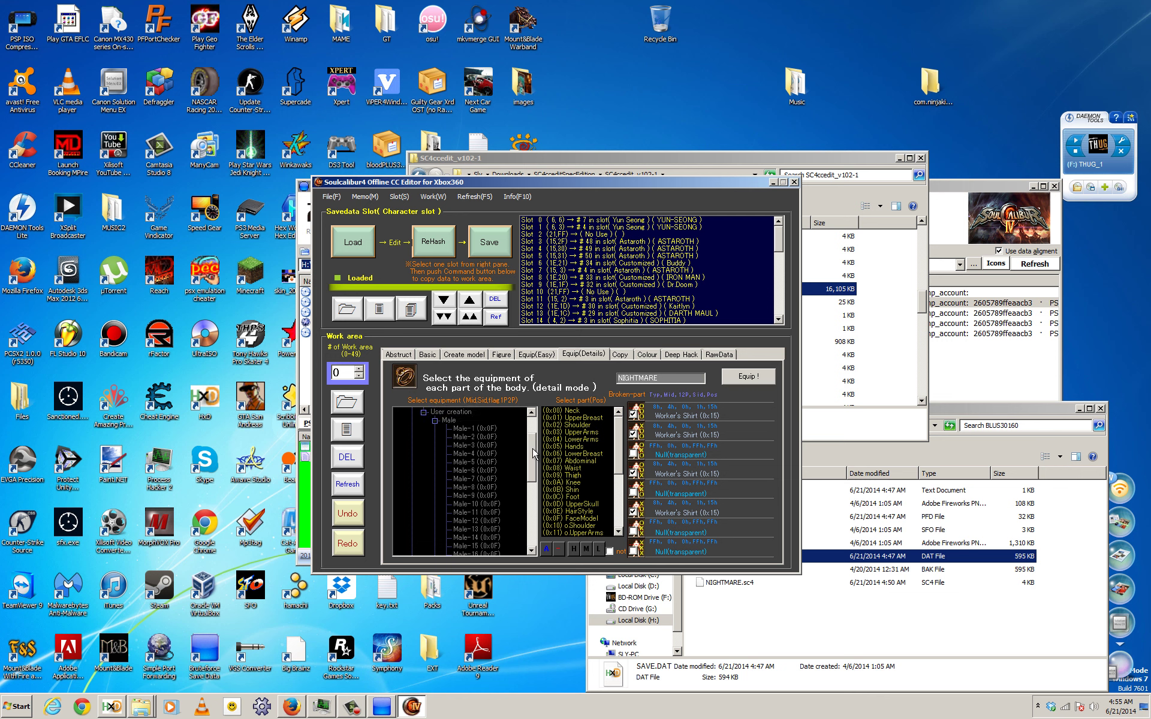
click(435, 437)
click(425, 430)
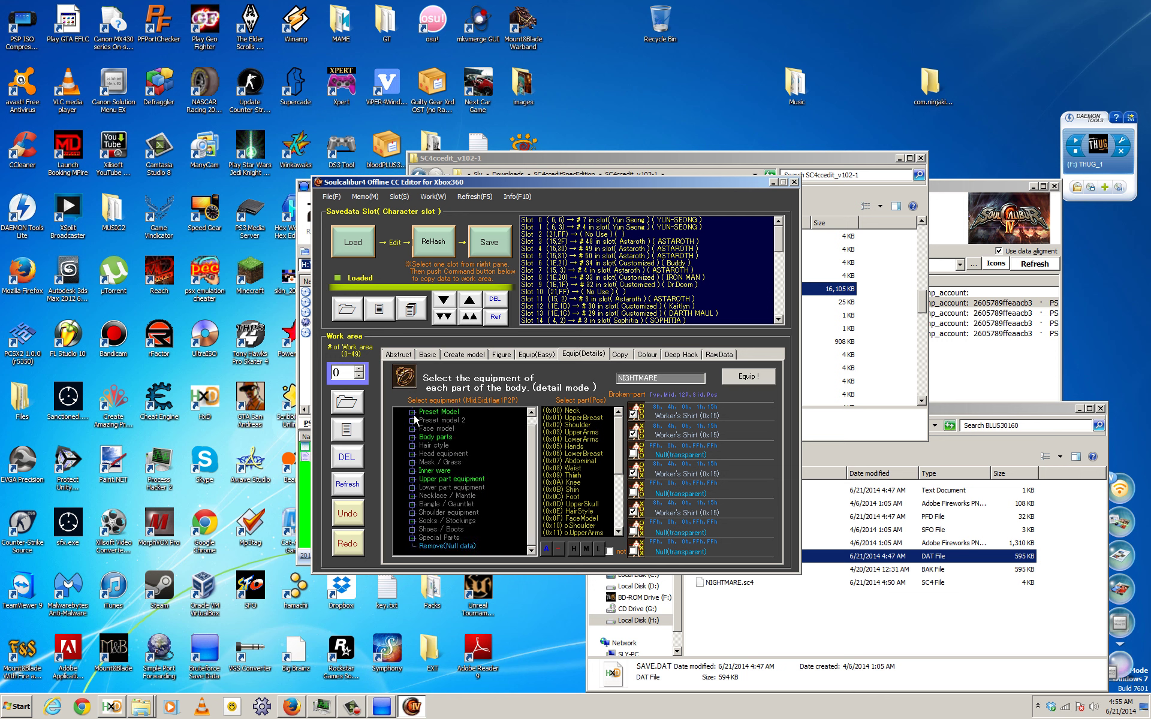
click(413, 412)
scroll(530, 472, up, 1)
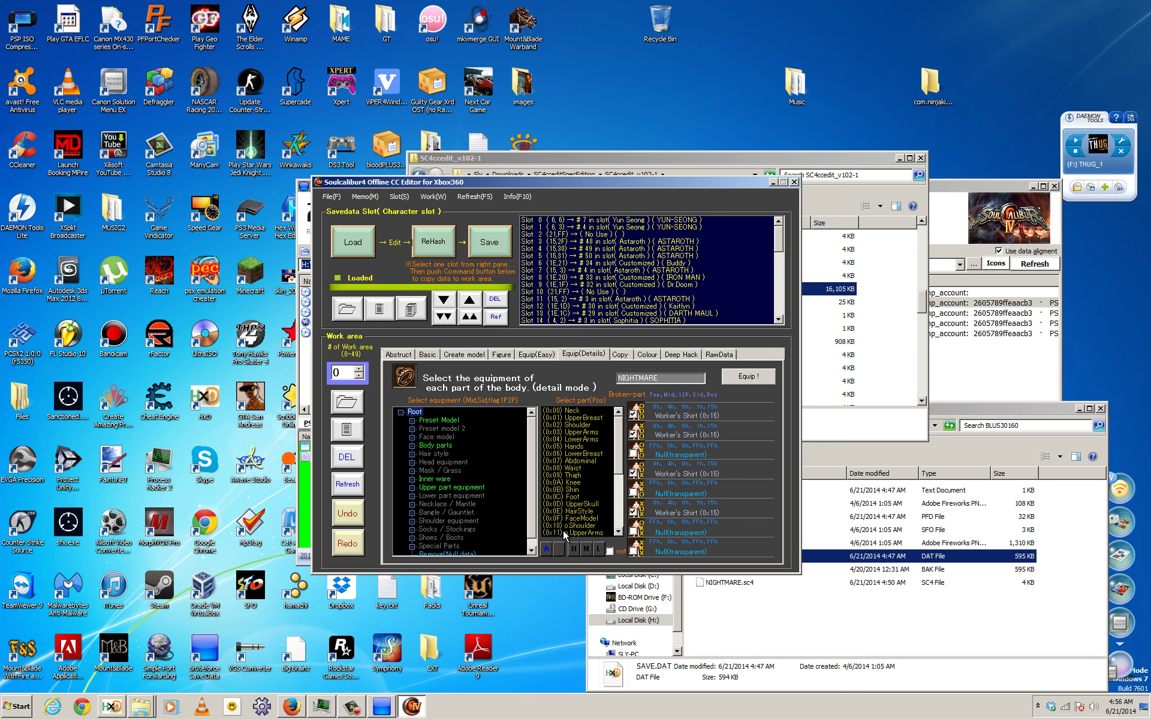
Examine NIGHTMARE's equipment copy options, colour settings, unanalytical parameters and raw hex data.
click(620, 355)
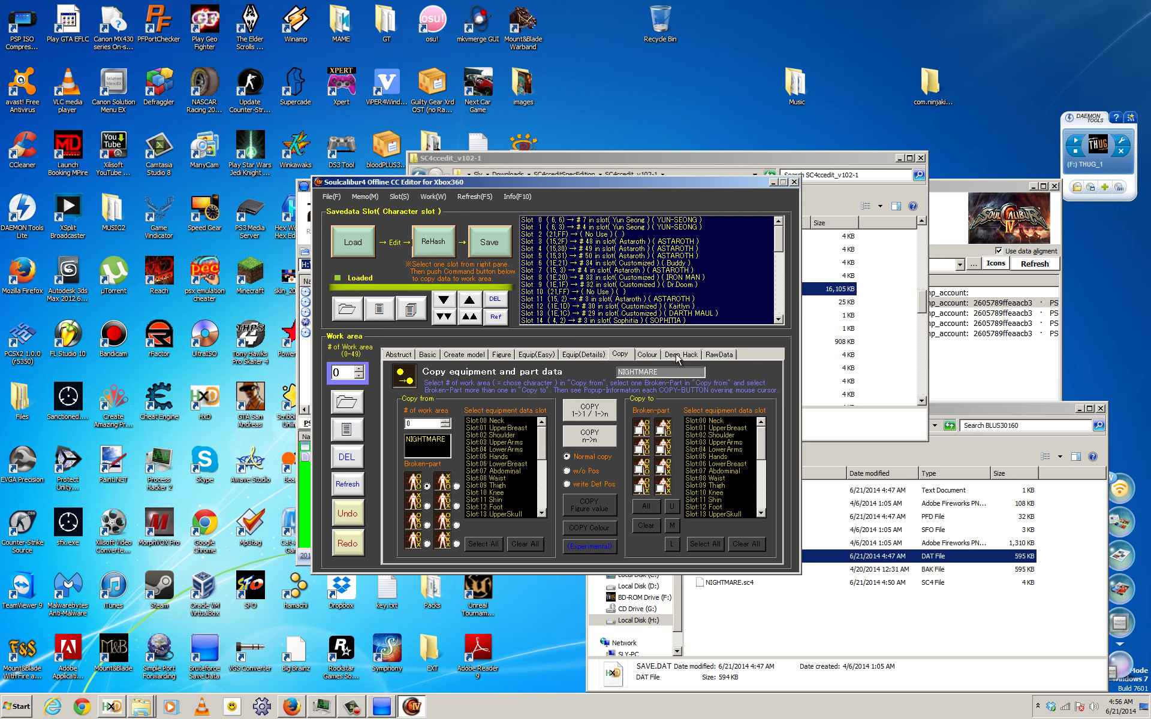
click(647, 355)
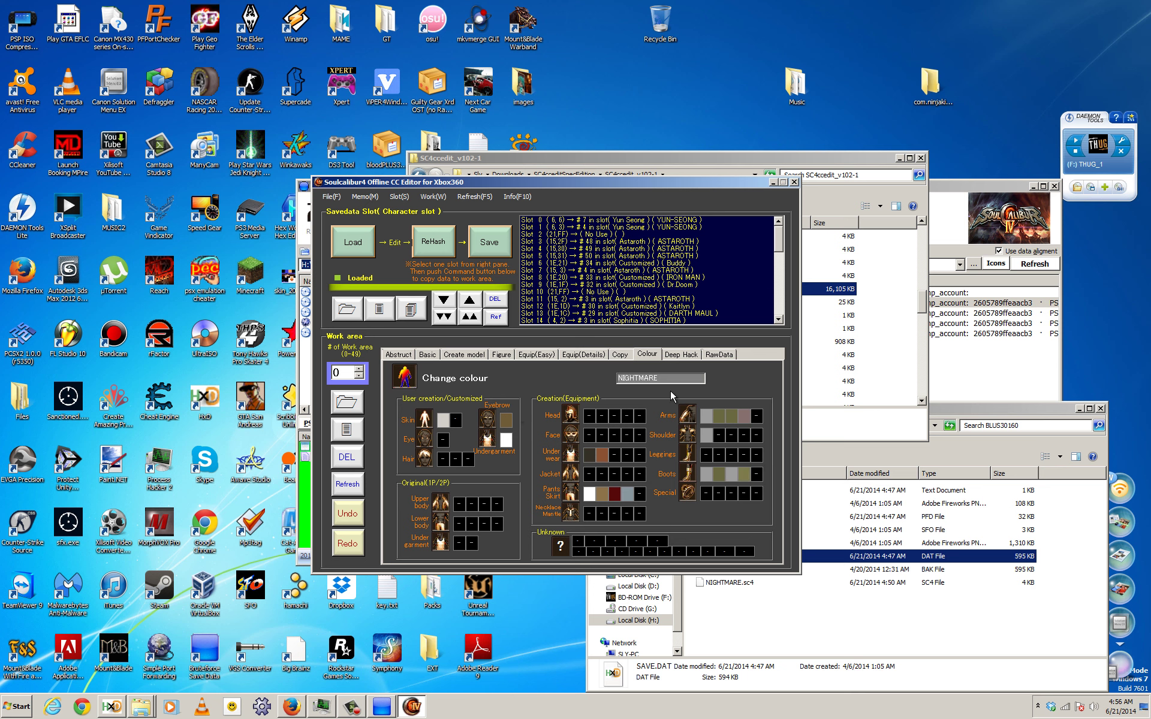
click(672, 355)
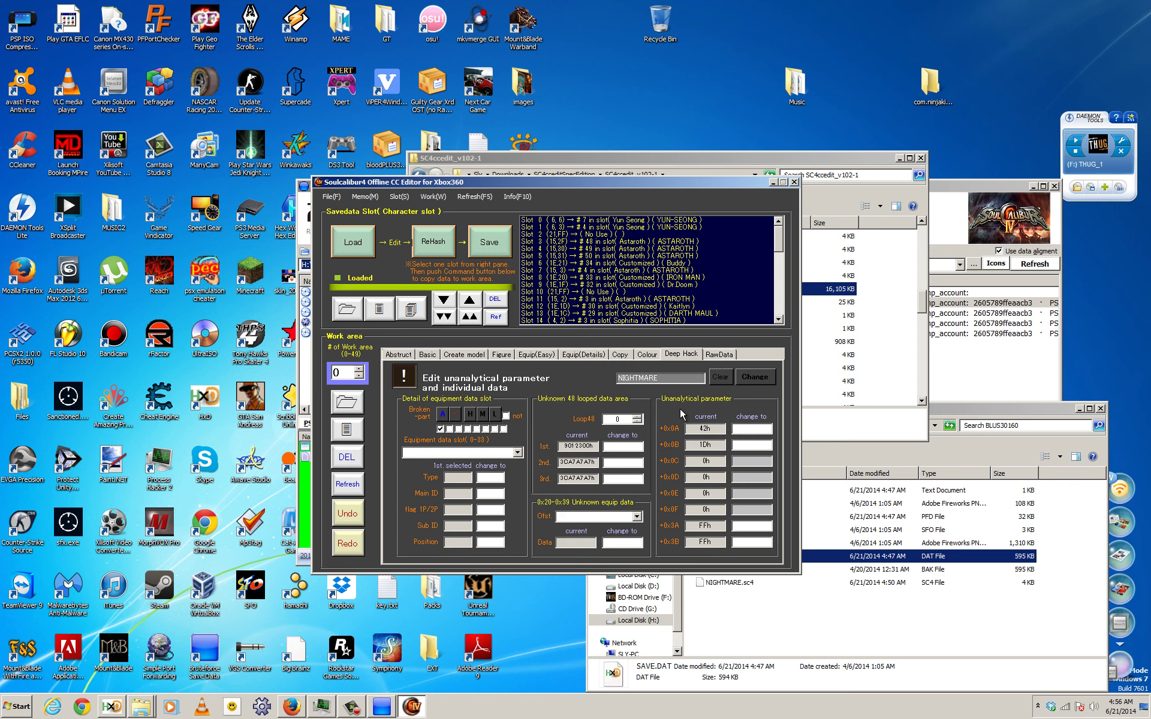
click(719, 356)
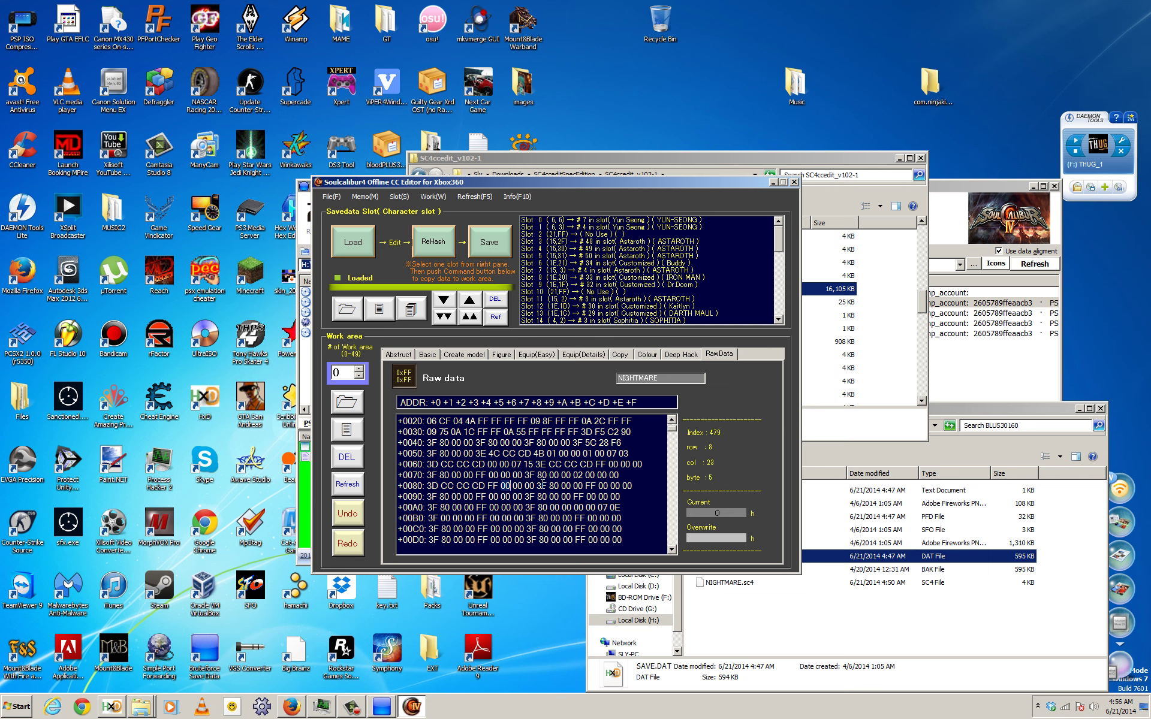
scroll(535, 496, down, 3)
scroll(536, 495, down, 1)
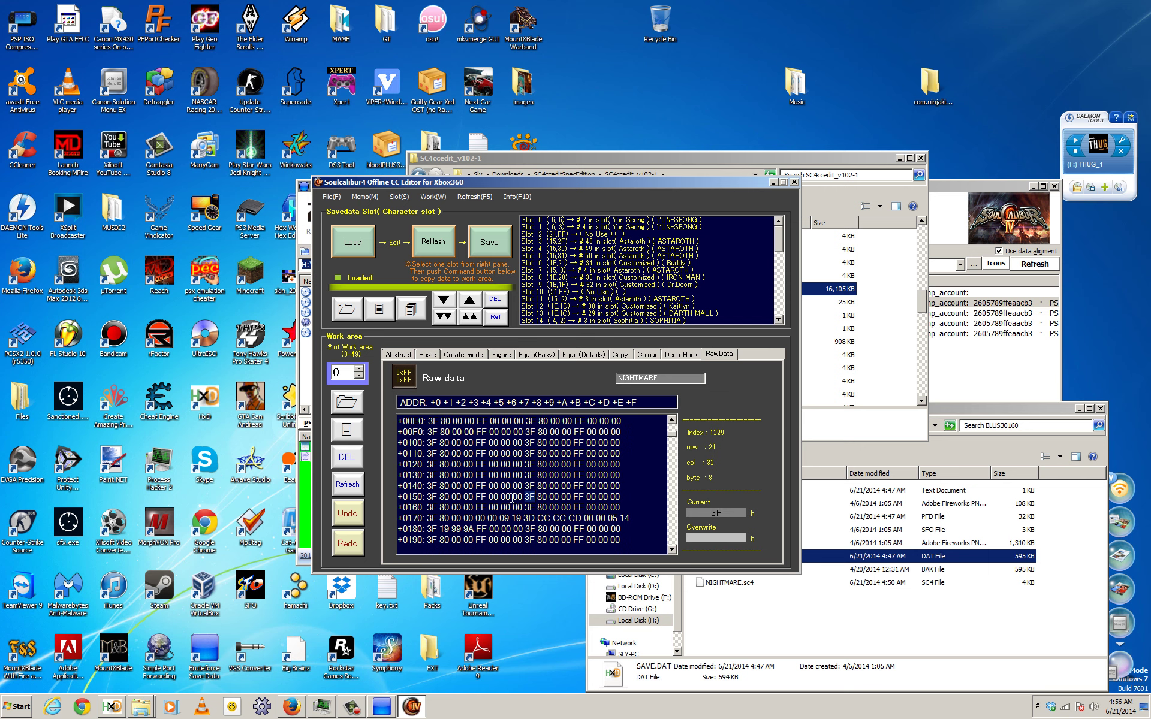
scroll(579, 509, down, 3)
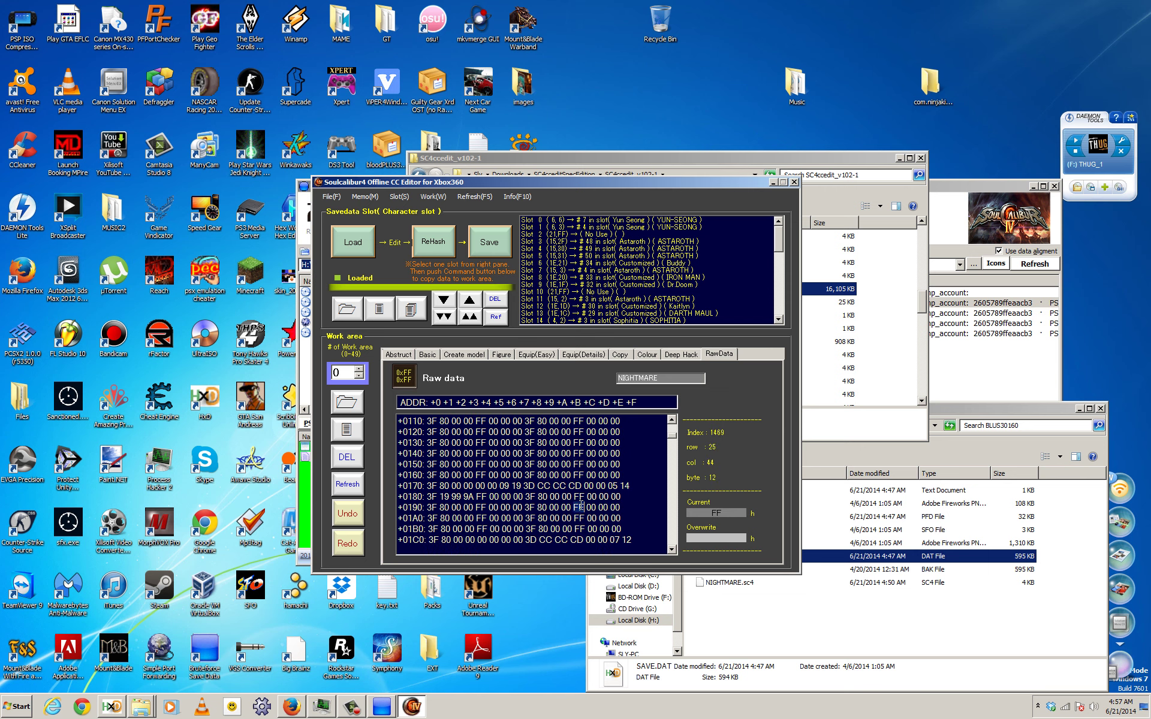
scroll(578, 517, up, 8)
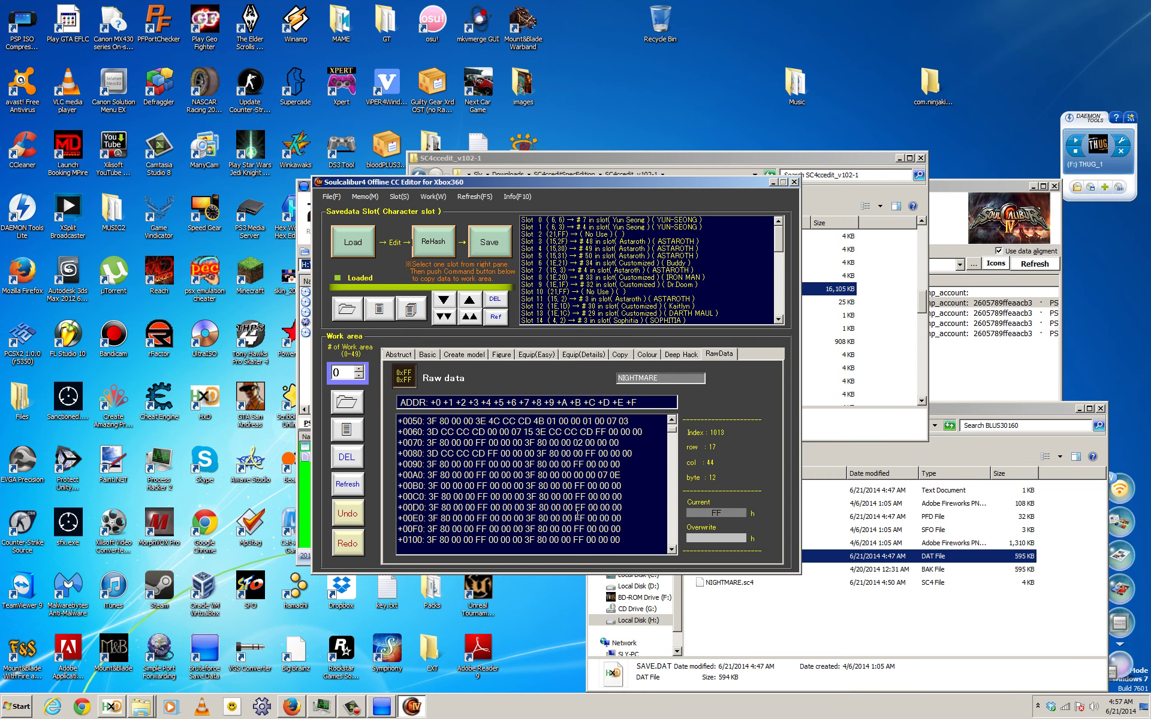
Review NIGHTMARE's figure adjustments and the Special Parts available in the simplified equipment selection.
click(502, 354)
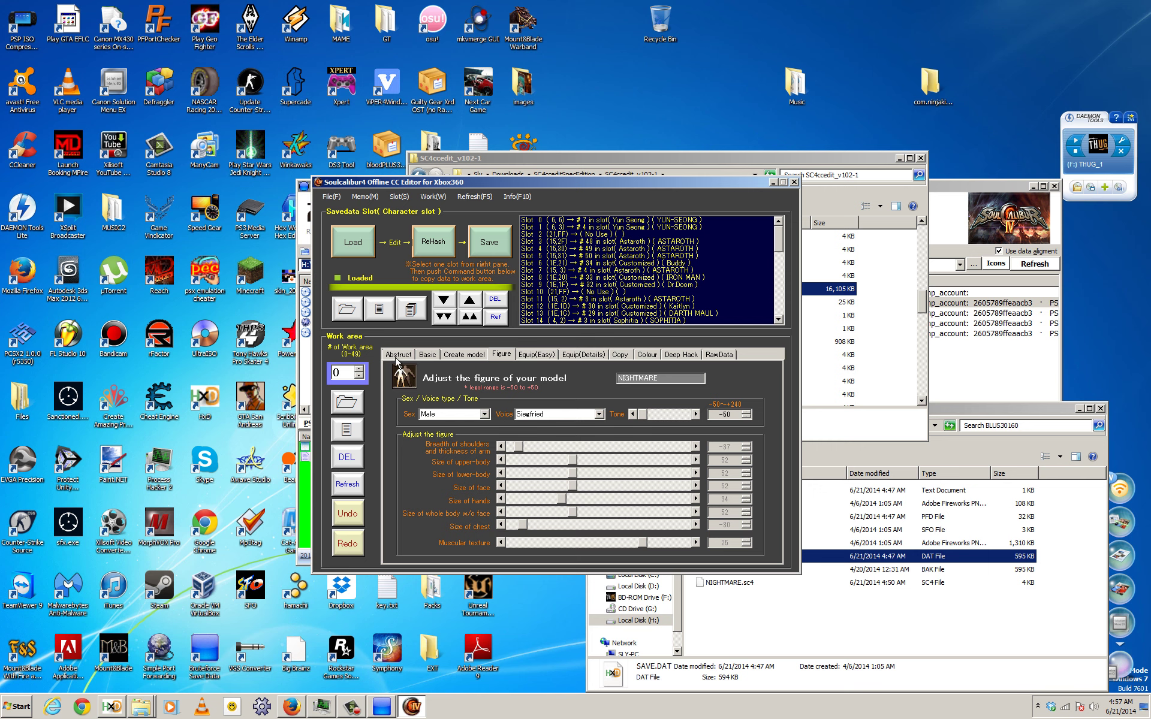
click(536, 355)
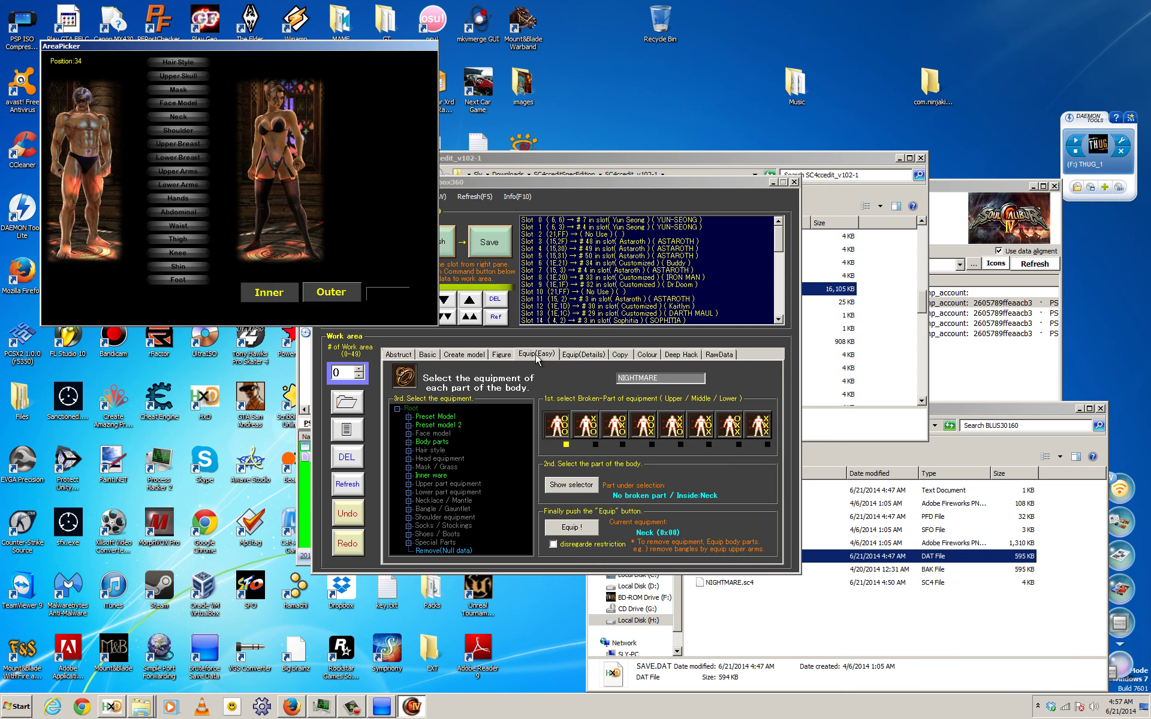
click(362, 292)
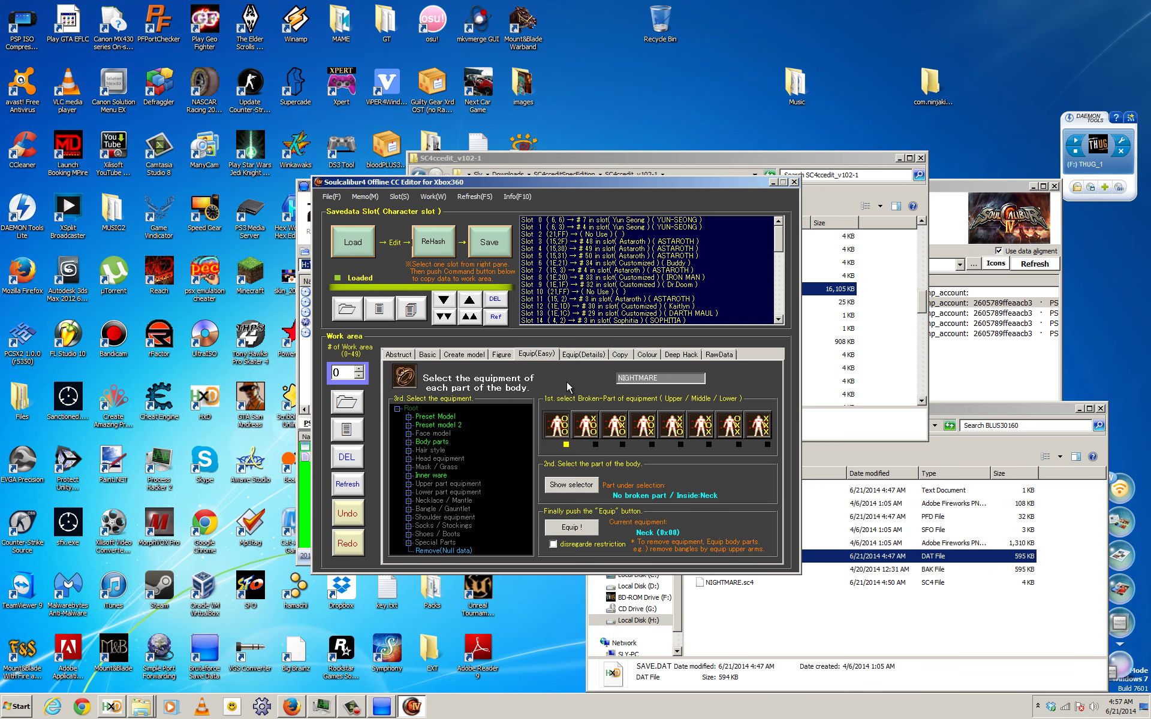
click(408, 543)
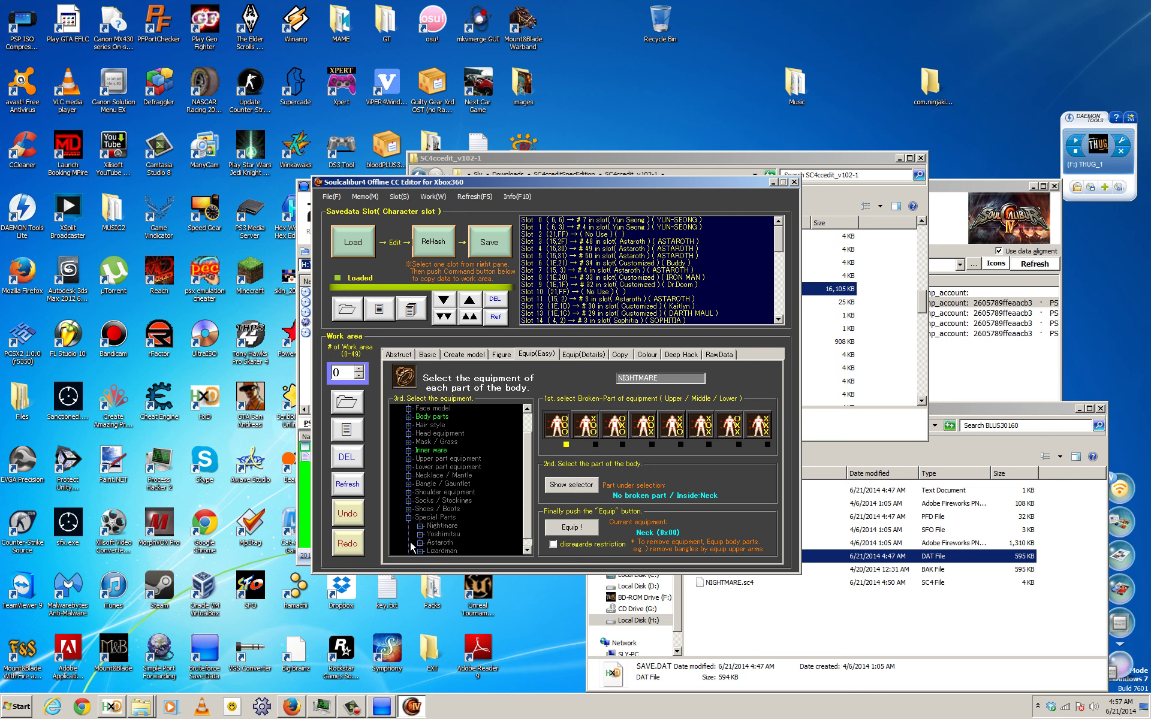
Save the edited character from work area 0 as NIGHTMARENEW.sc4 in the BLUS30160 folder.
click(332, 196)
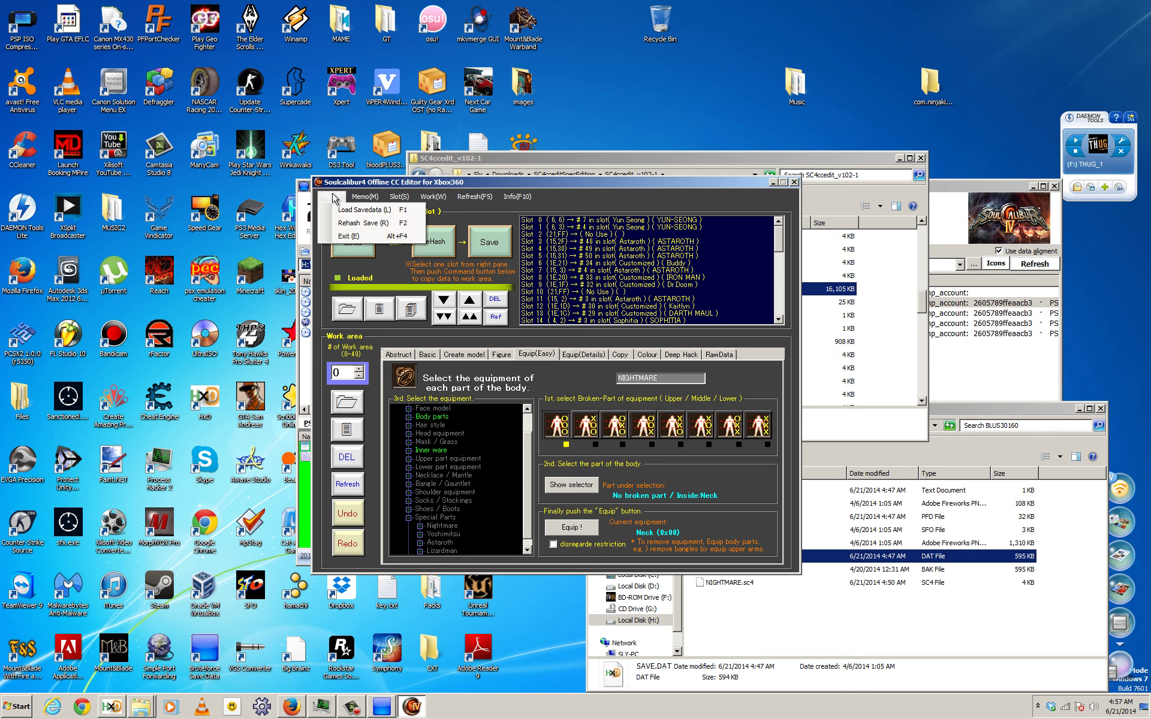
click(334, 197)
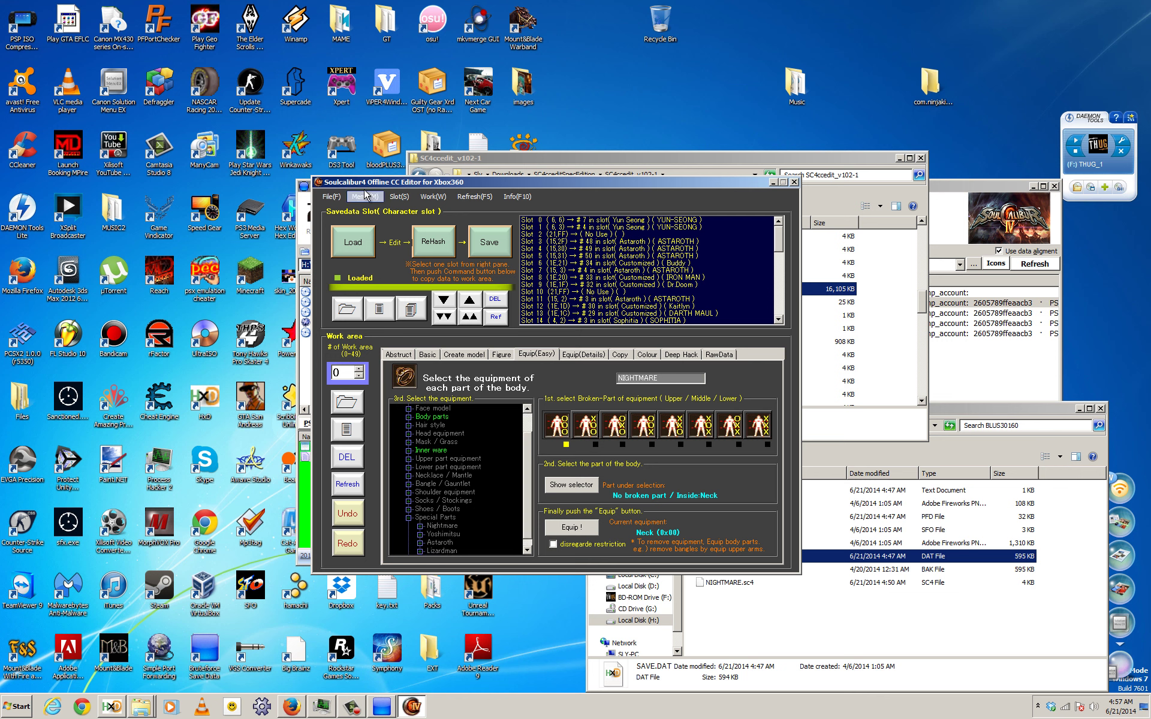
click(348, 431)
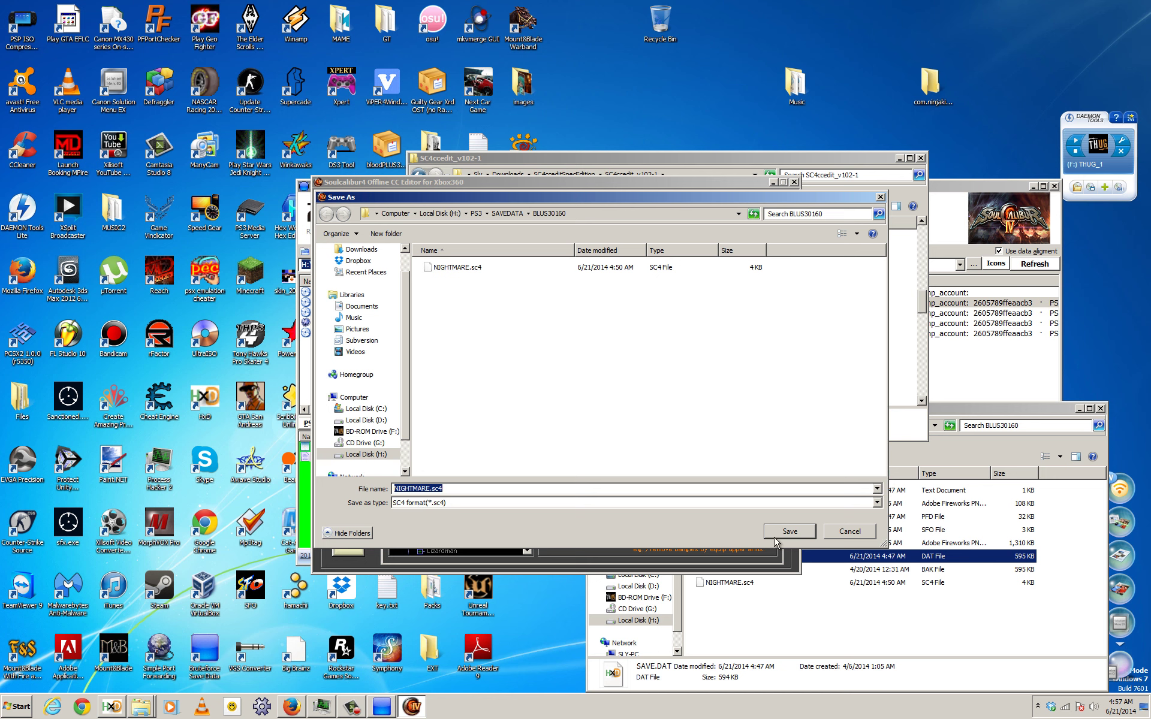
click(431, 489)
text(NEW)
click(779, 530)
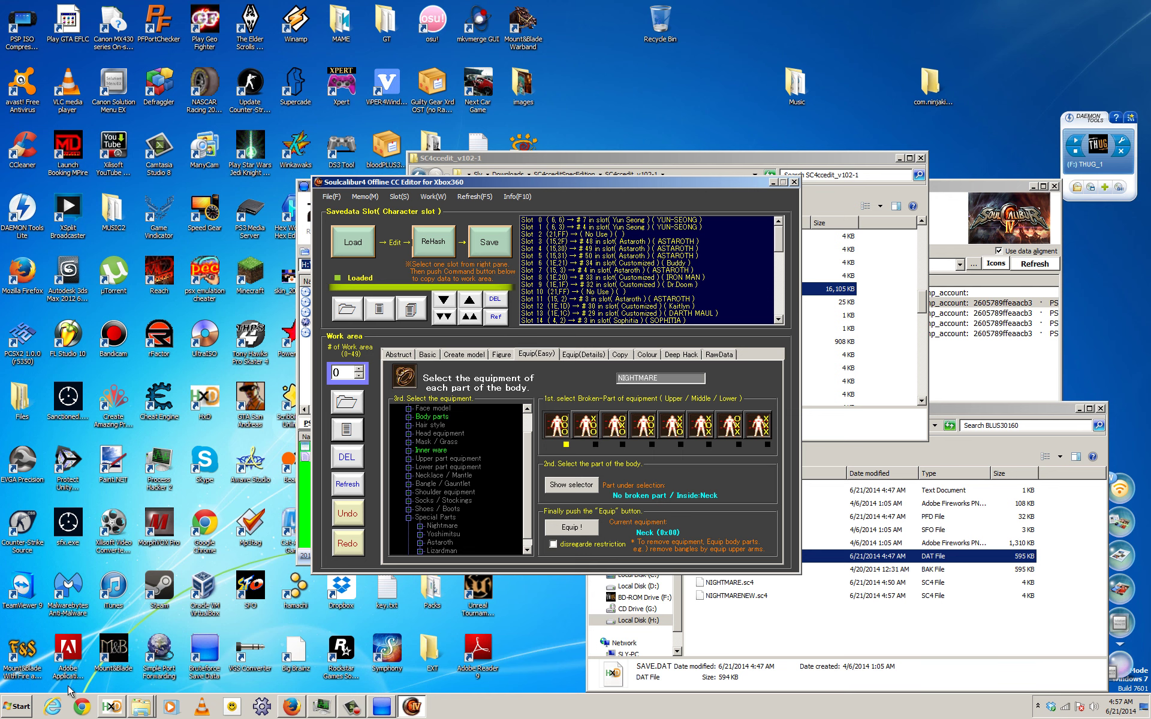
Open NIGHTMARENEW.sc4 from the BLUS30160 folder in HxD alongside SAVE.DAT and copy all of its bytes.
click(727, 631)
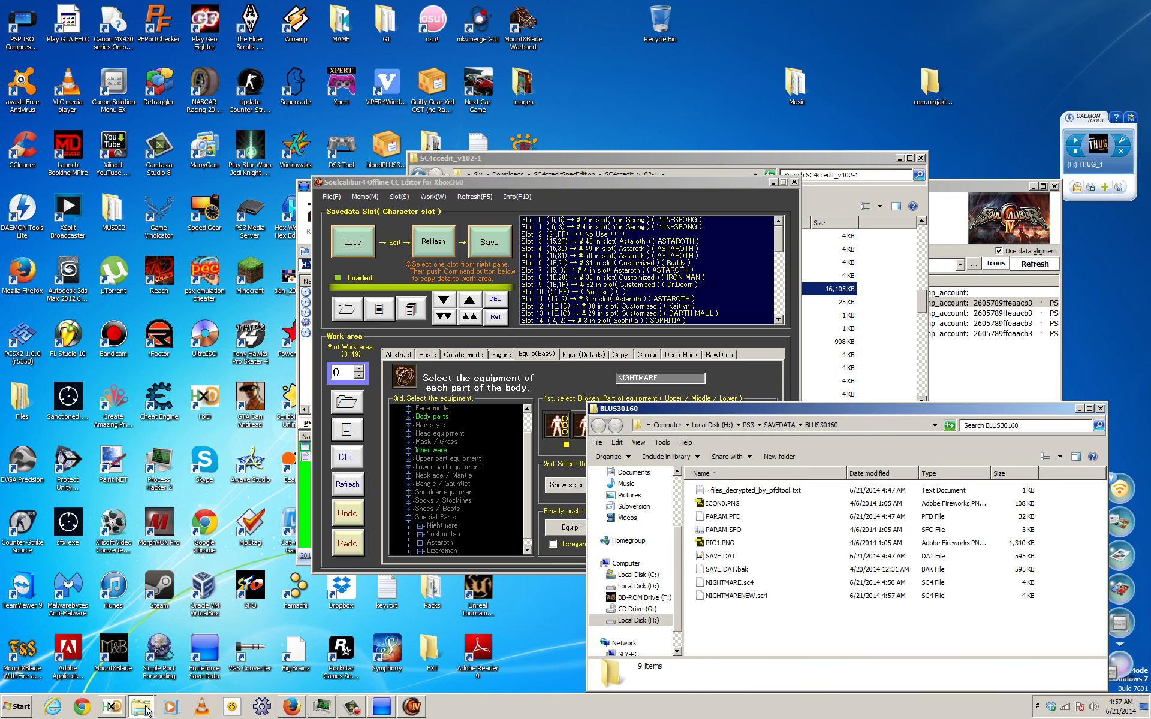
click(111, 707)
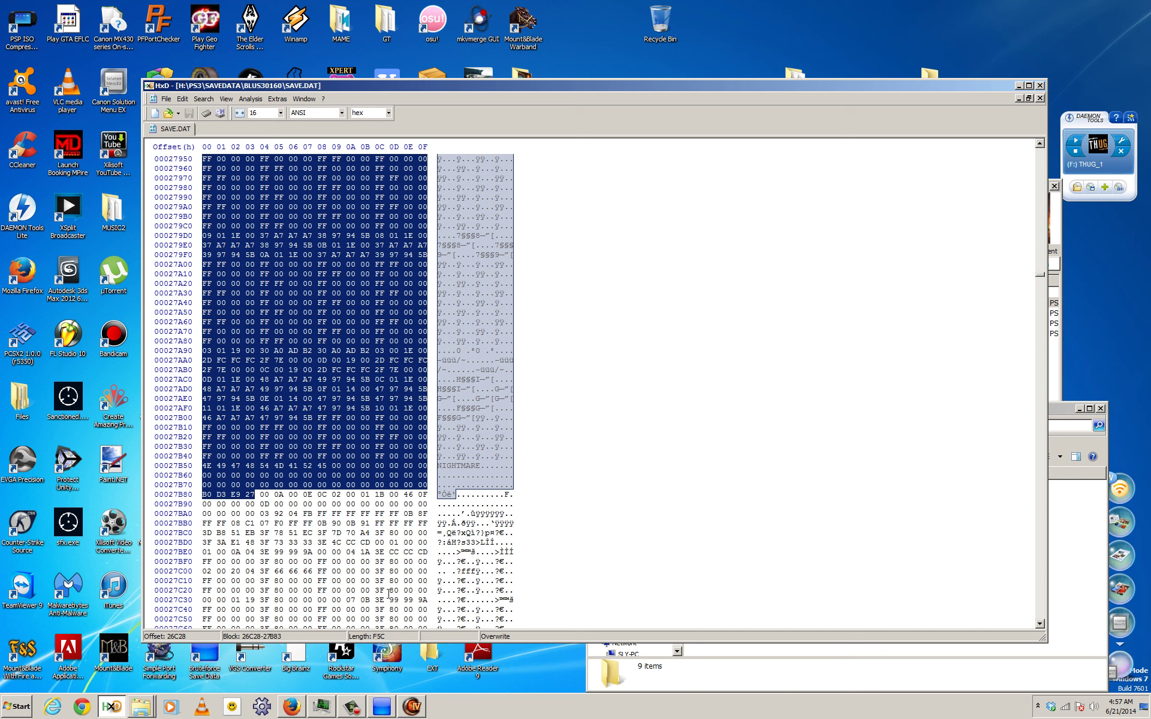
click(139, 707)
click(126, 682)
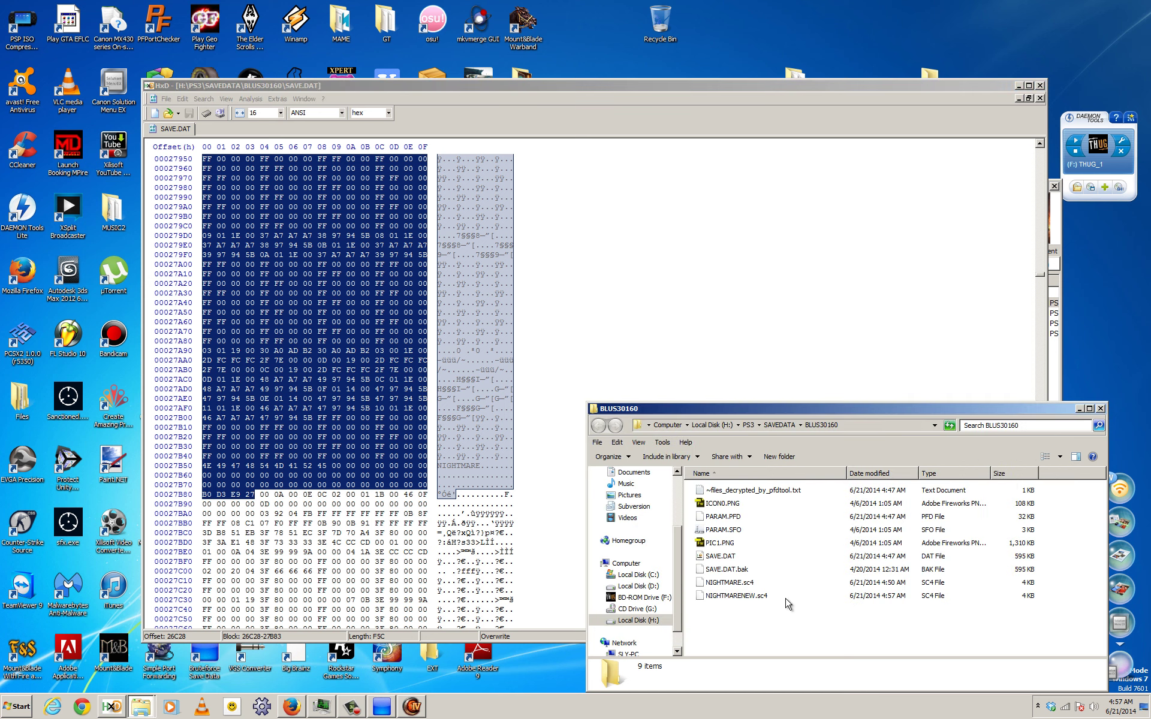
drag(719, 596, 380, 142)
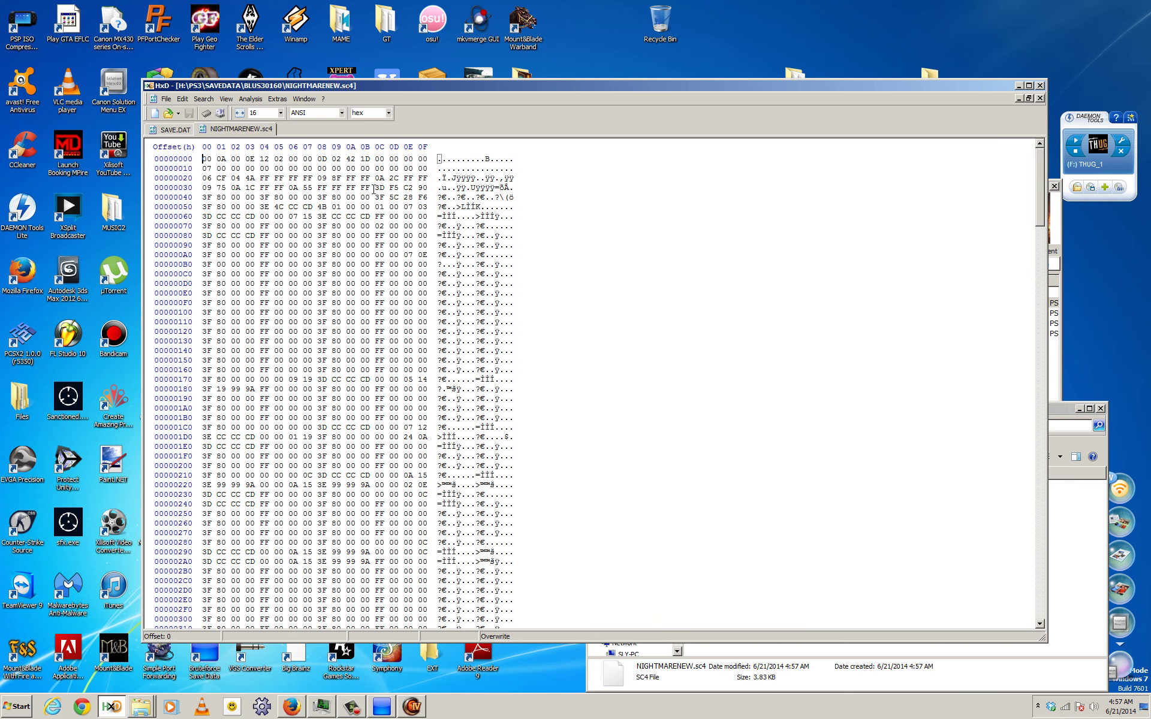
key(ctrl+a)
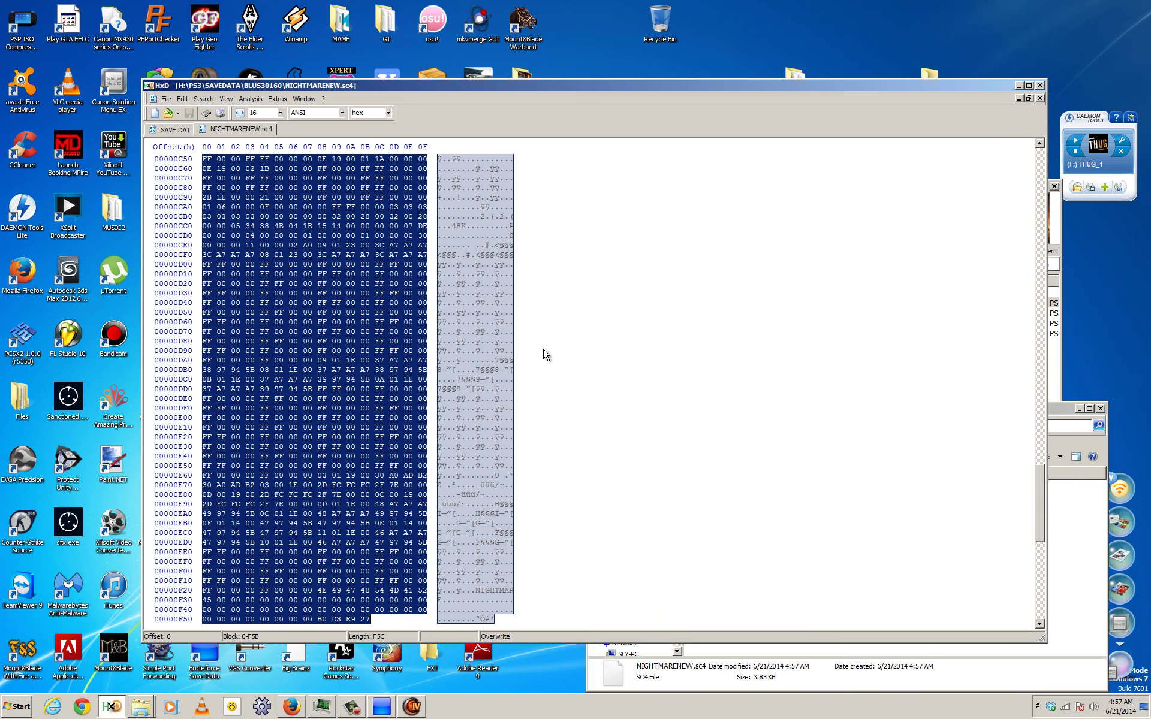
Overwrite the selected NIGHTMARE block 26C28-27B83 in SAVE.DAT with the copied character data using Paste write, and save the file.
click(174, 129)
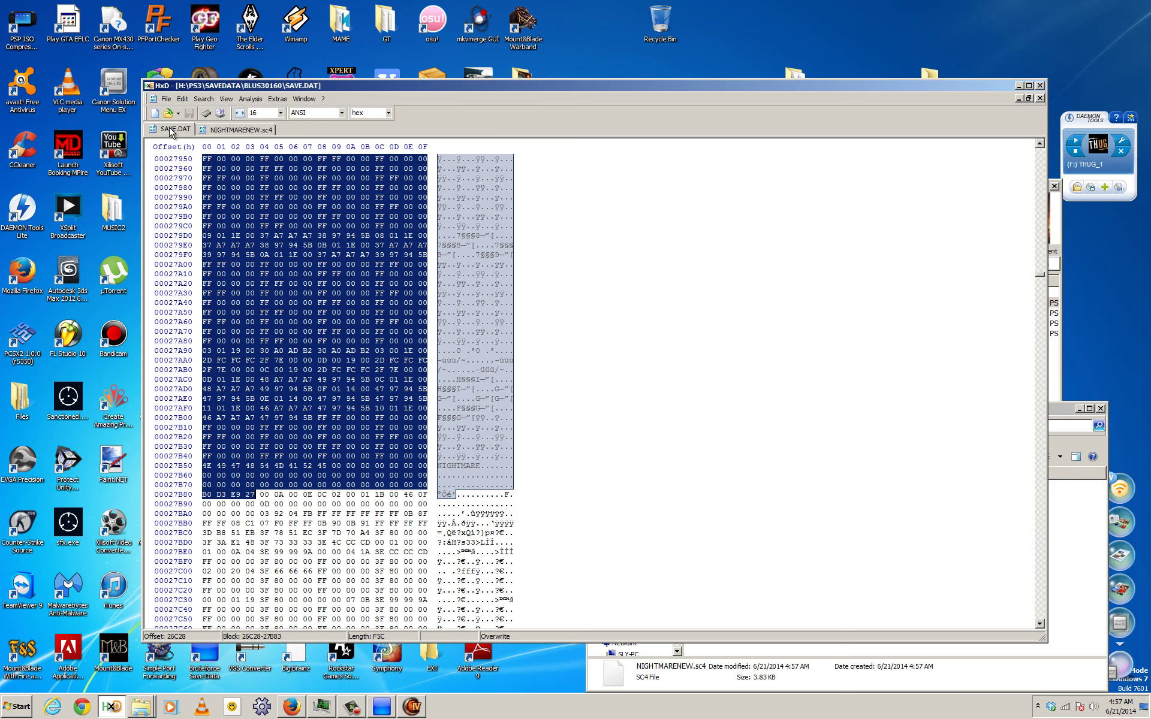
right_click(456, 295)
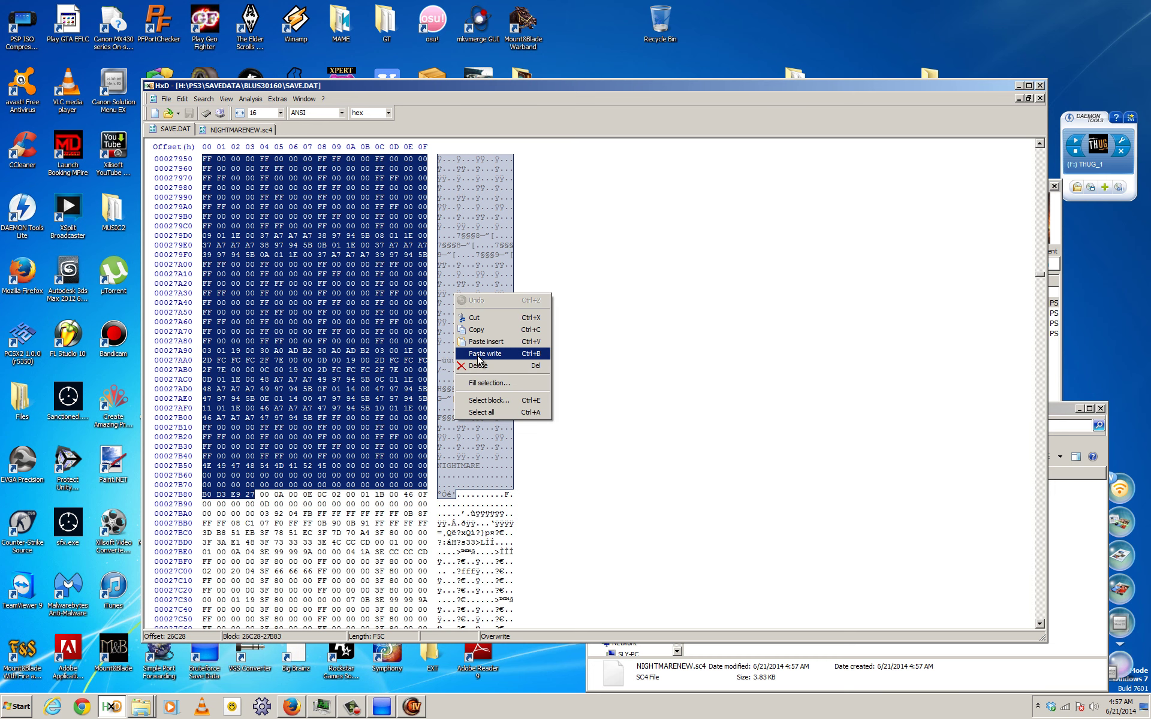
click(479, 353)
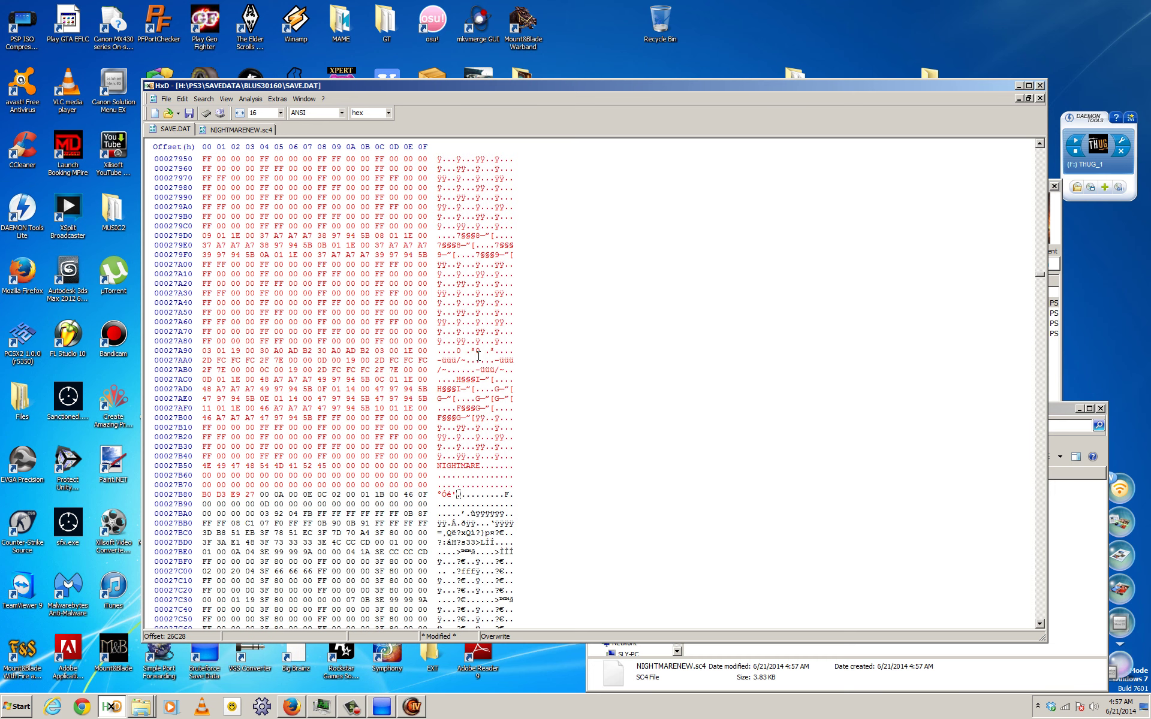
click(167, 99)
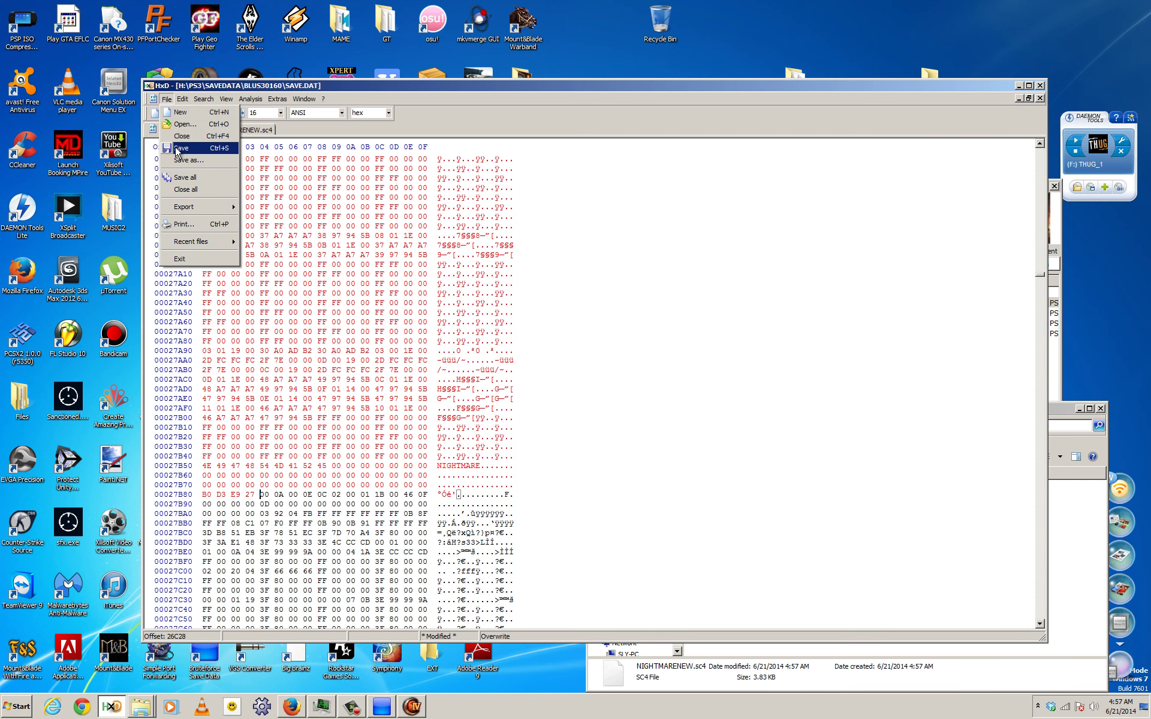
click(180, 148)
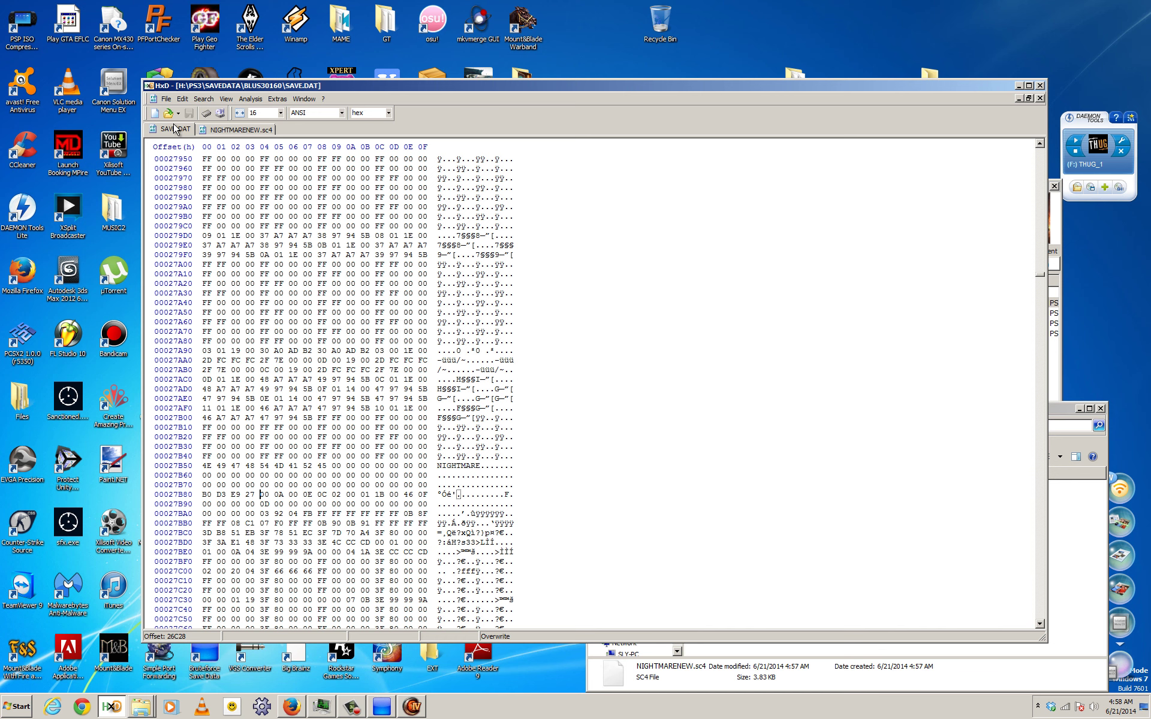
Switch to Bruteforce Save Data and encrypt the decrypted files of the BLUS30160 SOULCALIBUR IV save.
click(393, 703)
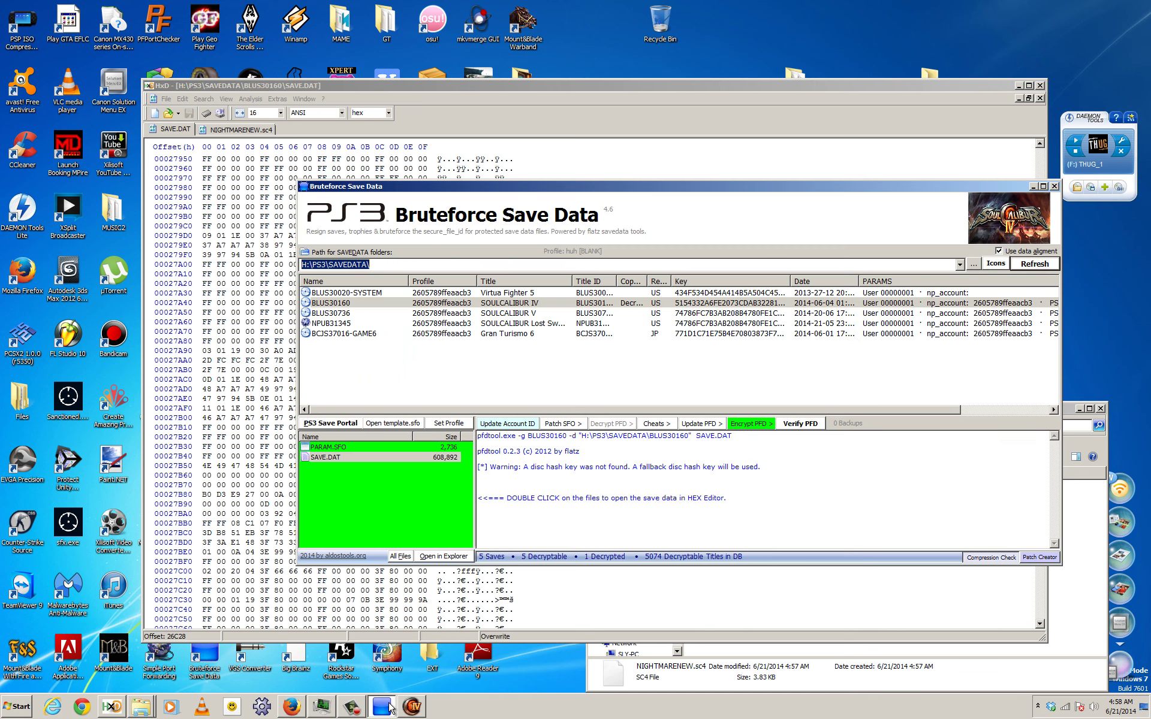
click(740, 428)
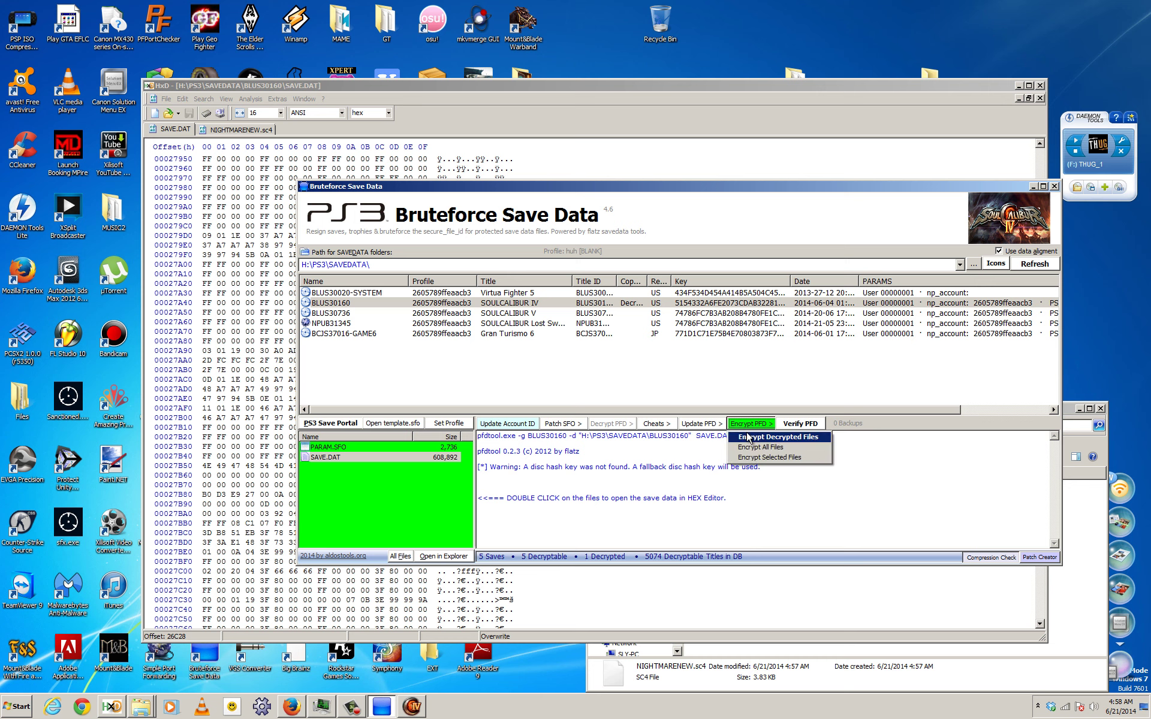
click(773, 437)
click(531, 385)
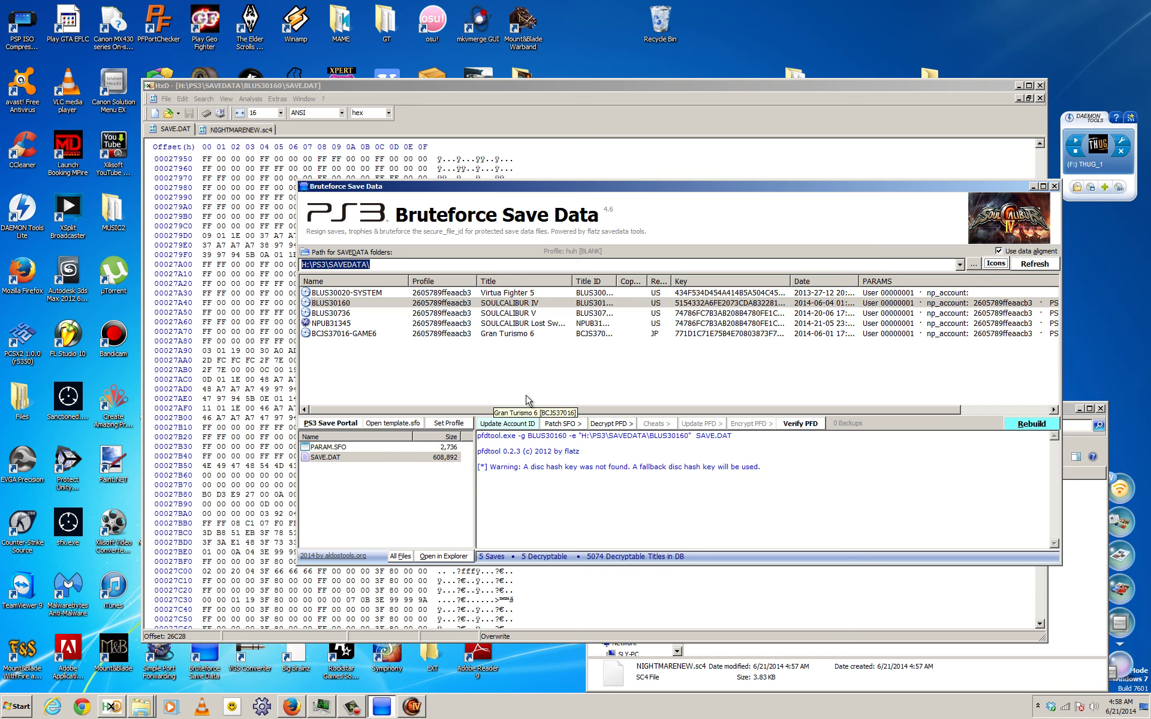